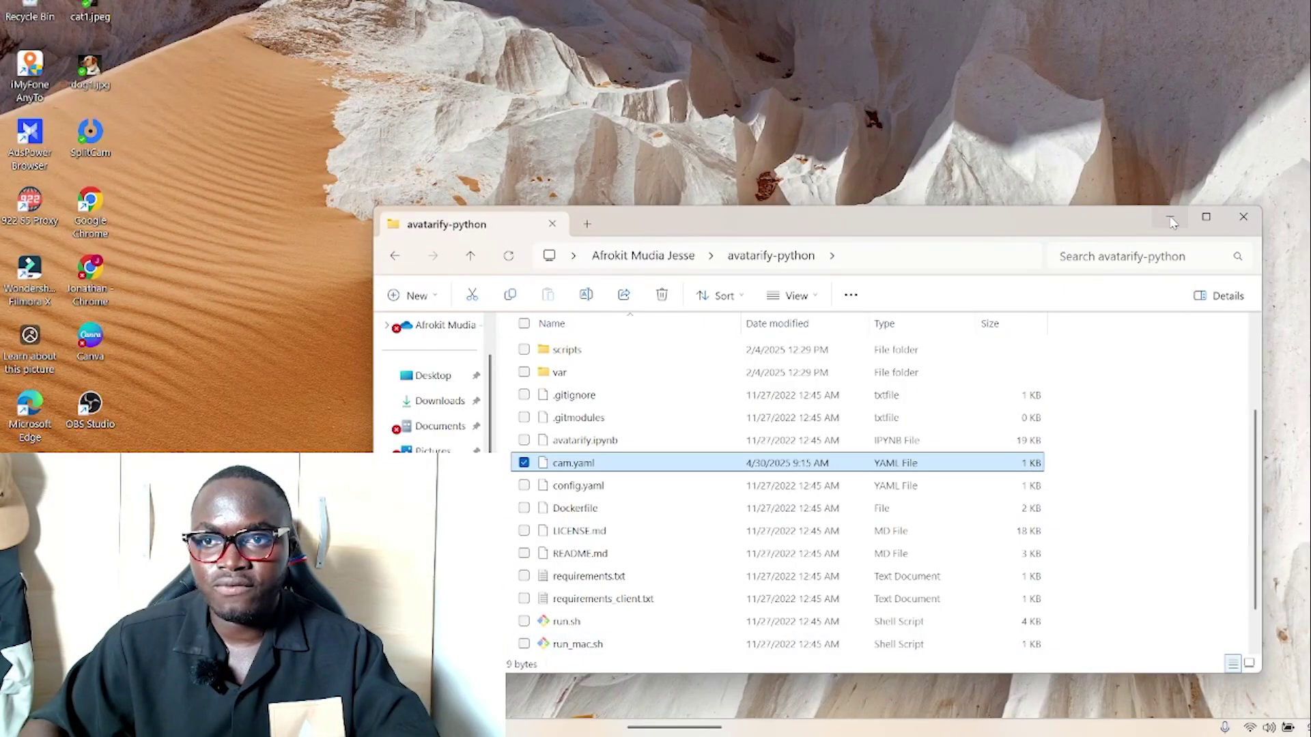
- Scroll down in File Explorer to show the avatarify-python contents, including cam.yaml and config.yaml
scroll(437, 389, "down", 3)
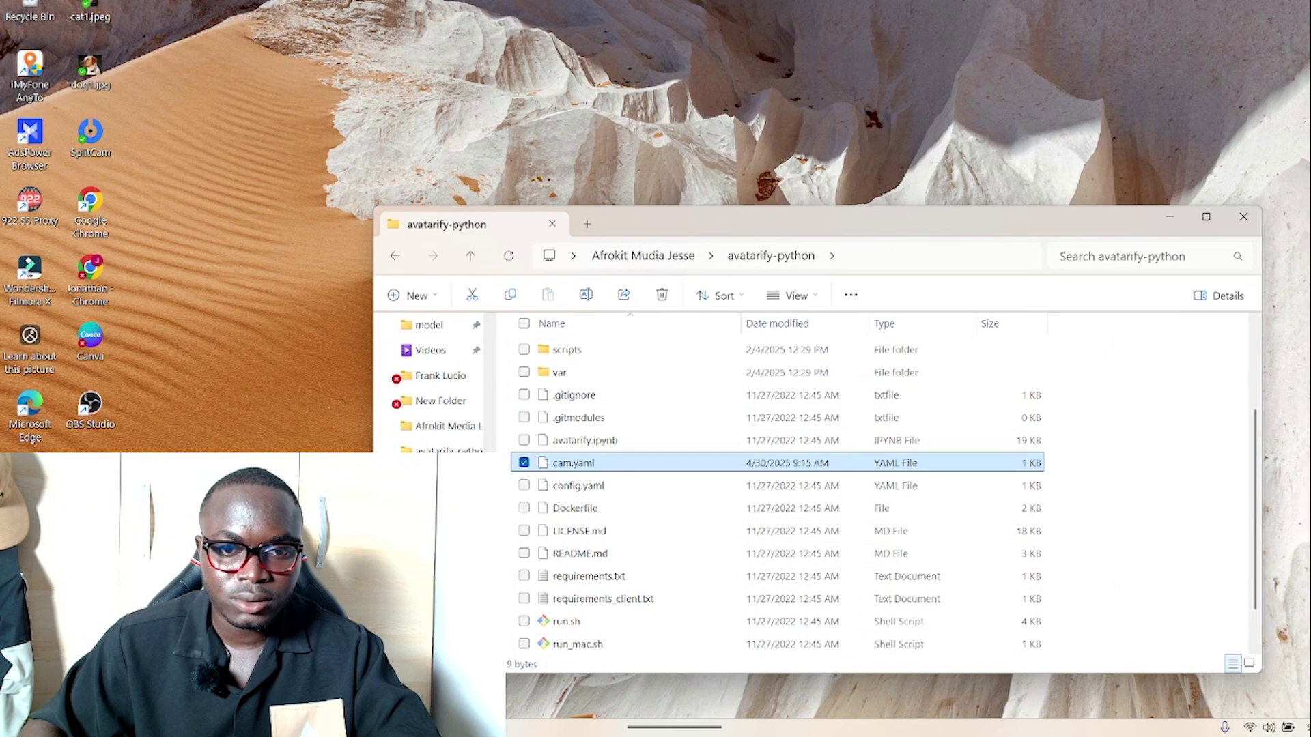
- Open roop-cam on New Volume (D:) and run start_portable_nvidia.bat to launch roop
left_click(440, 525)
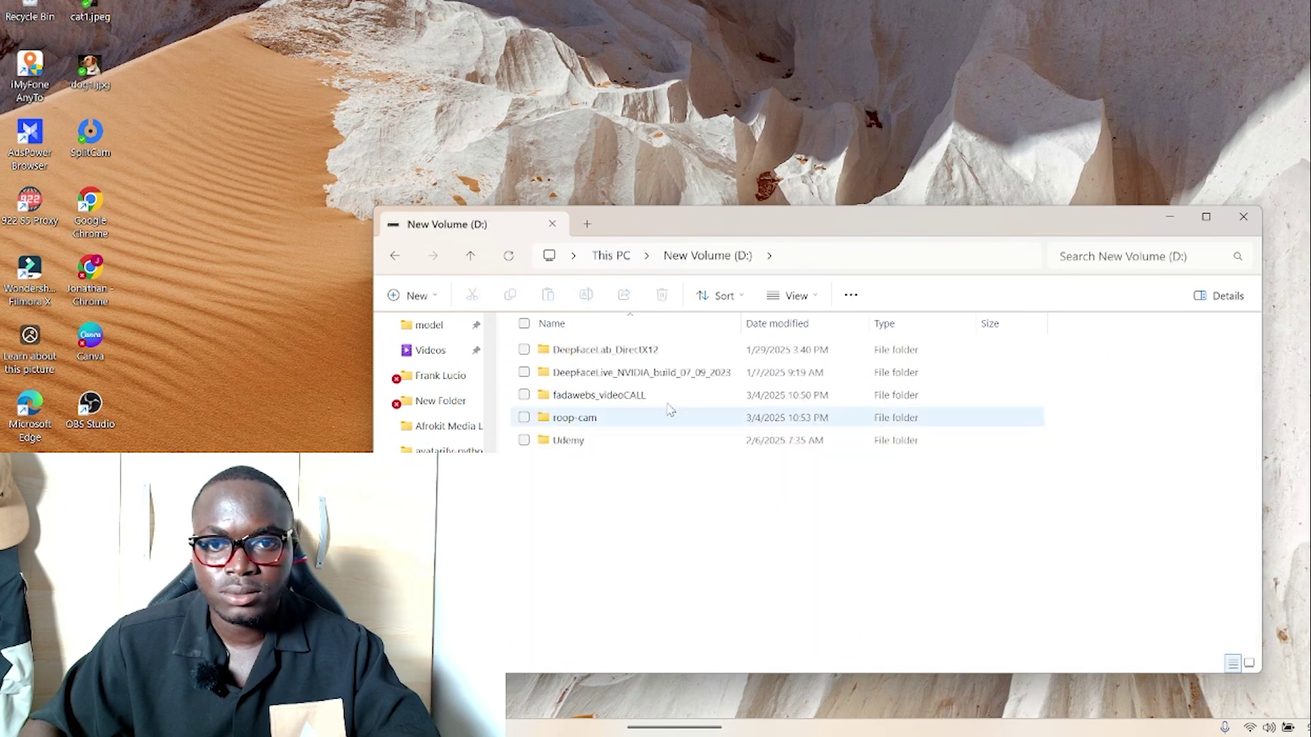
double_click(630, 422)
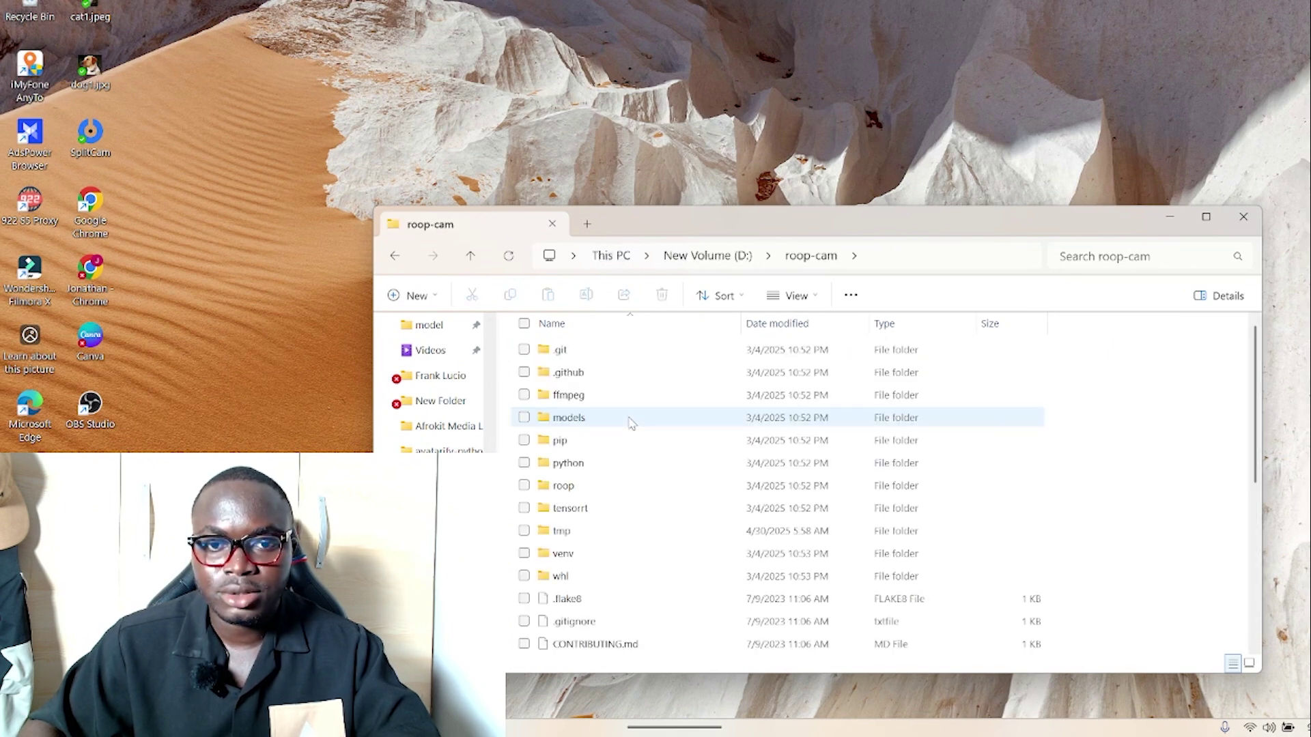
scroll(629, 436, "down", 5)
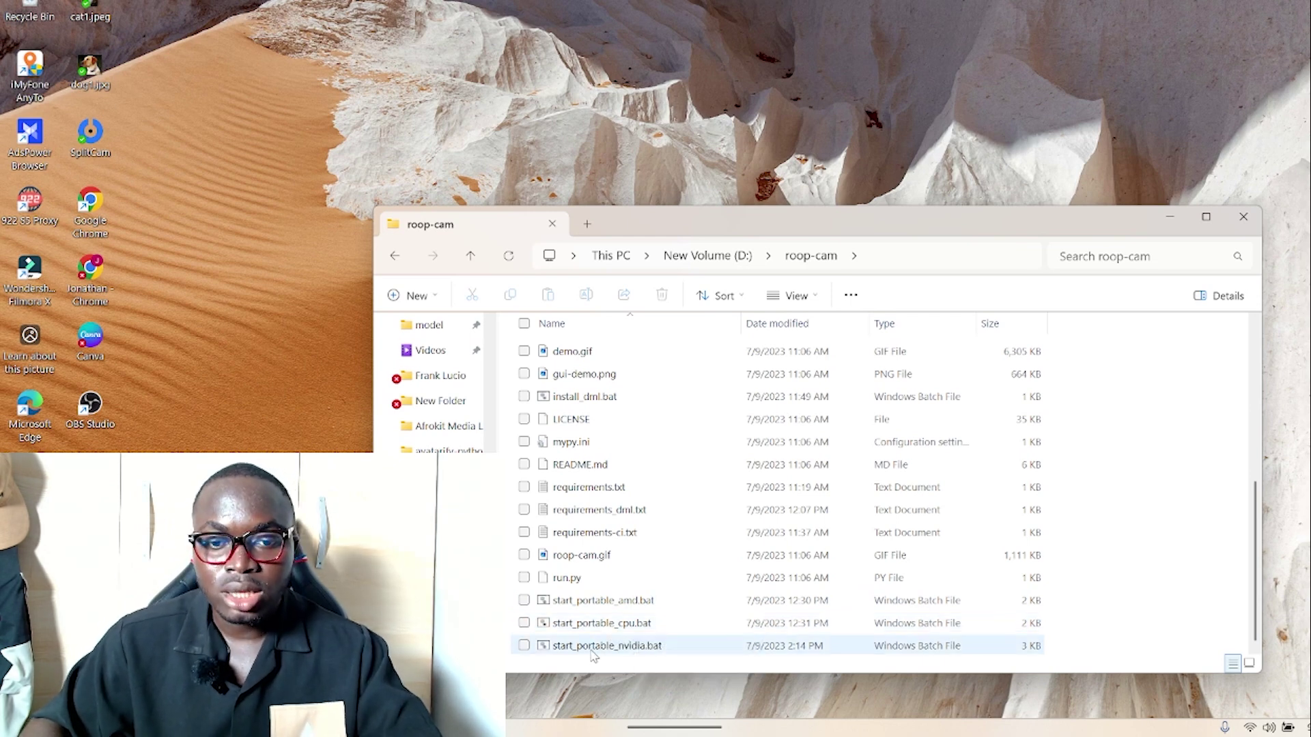
left_click(593, 654)
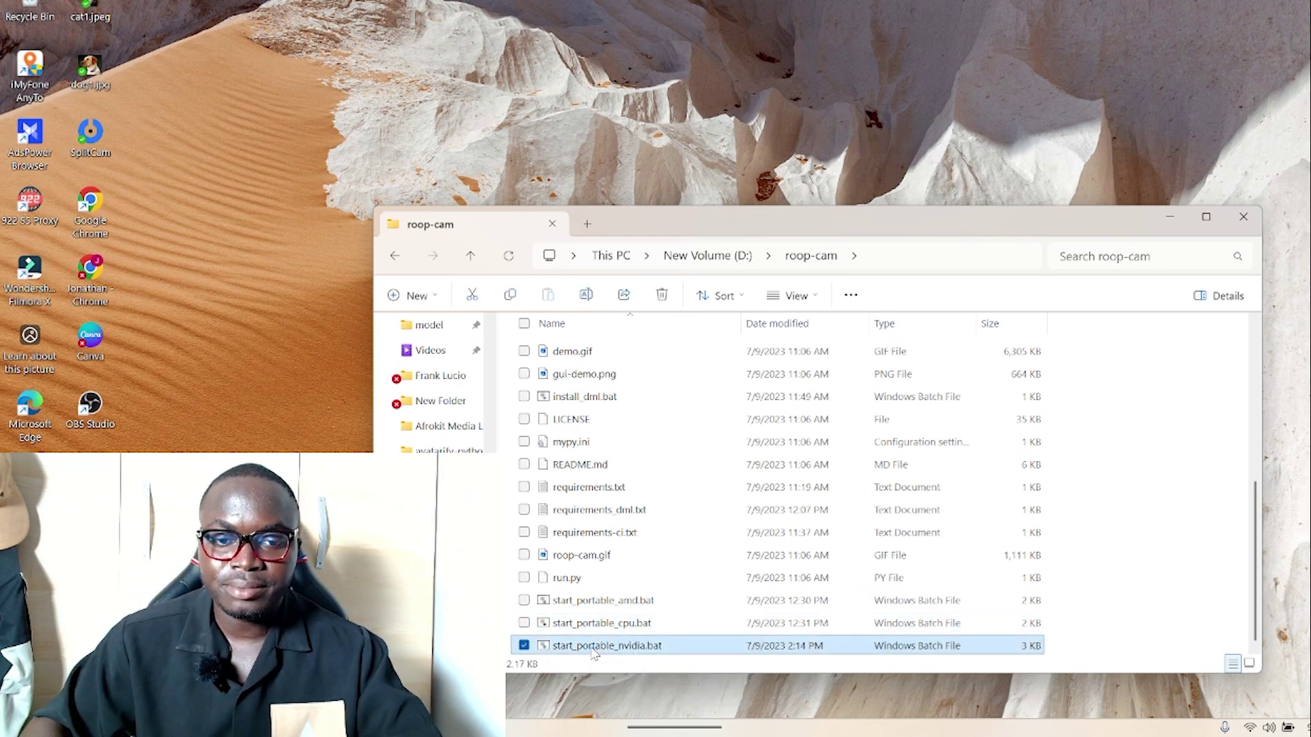
double_click(593, 649)
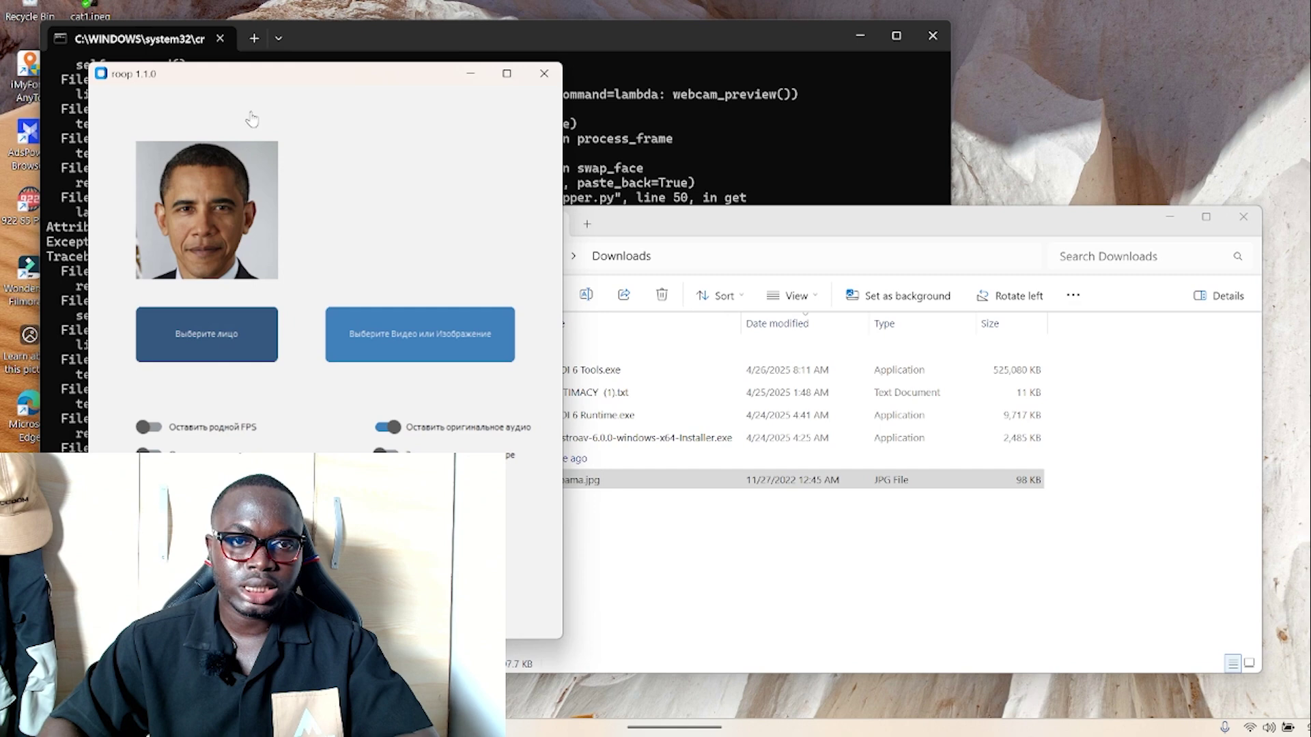
- Load obama.jpg from Downloads as the source face, then close the webcam Preview window
left_click(233, 336)
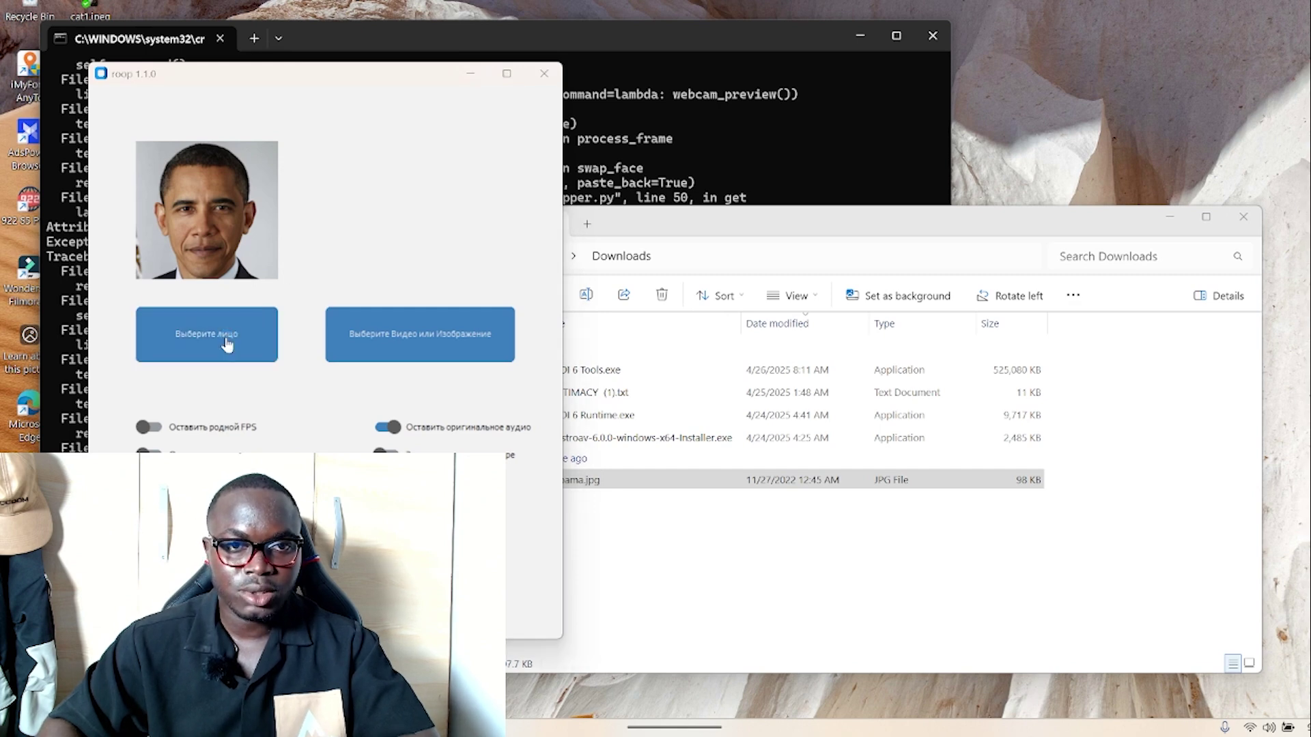
left_click(304, 352)
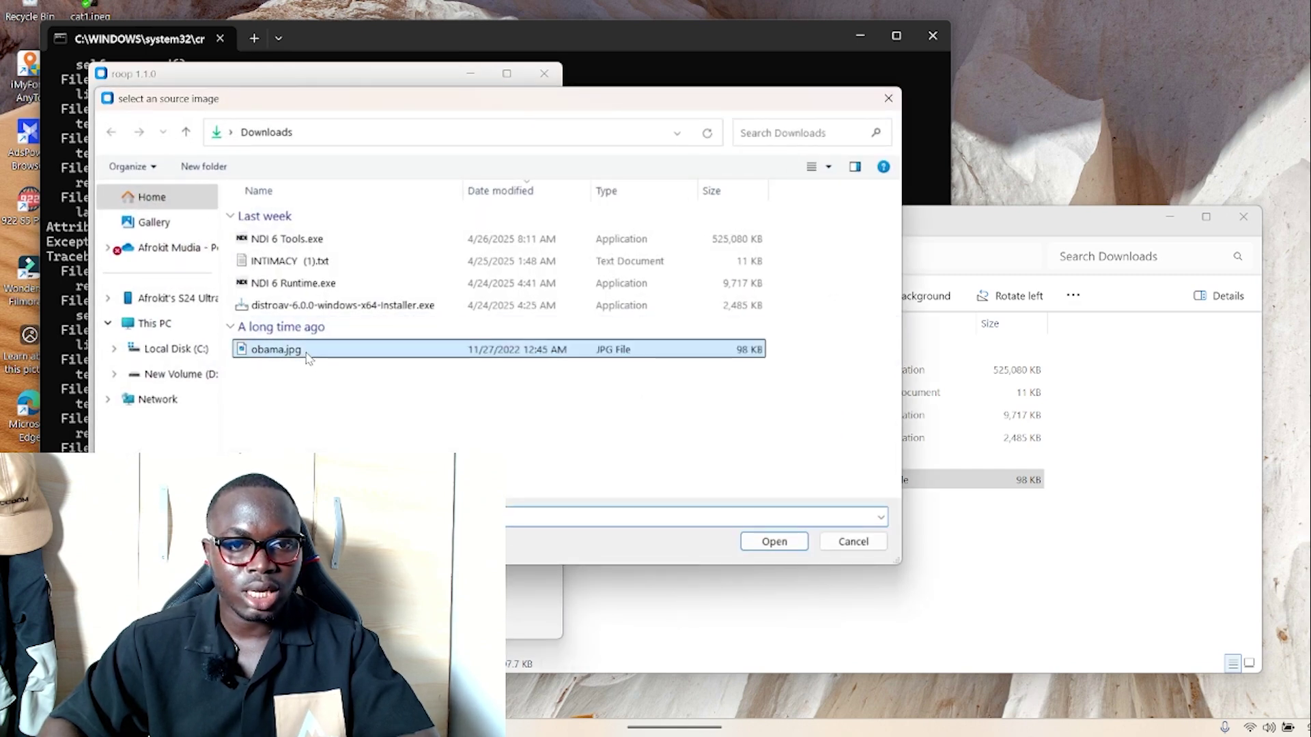
left_click(787, 550)
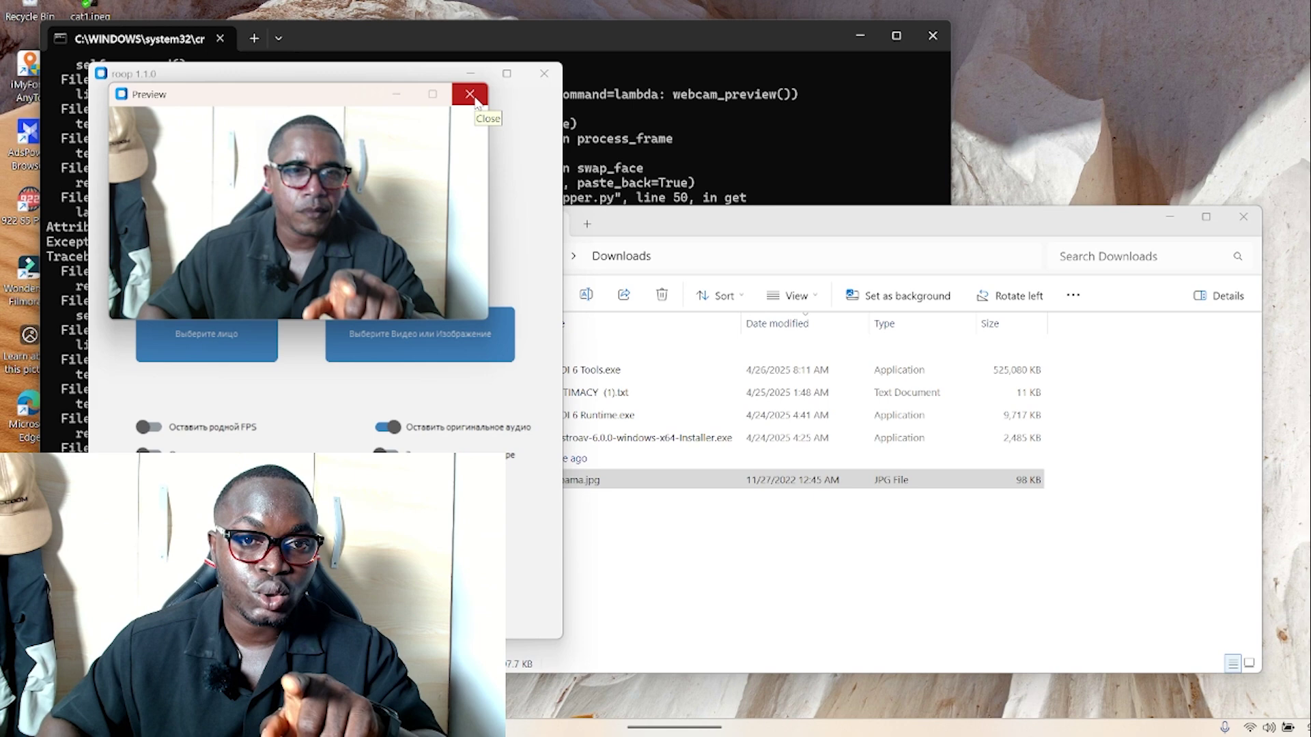
left_click(476, 100)
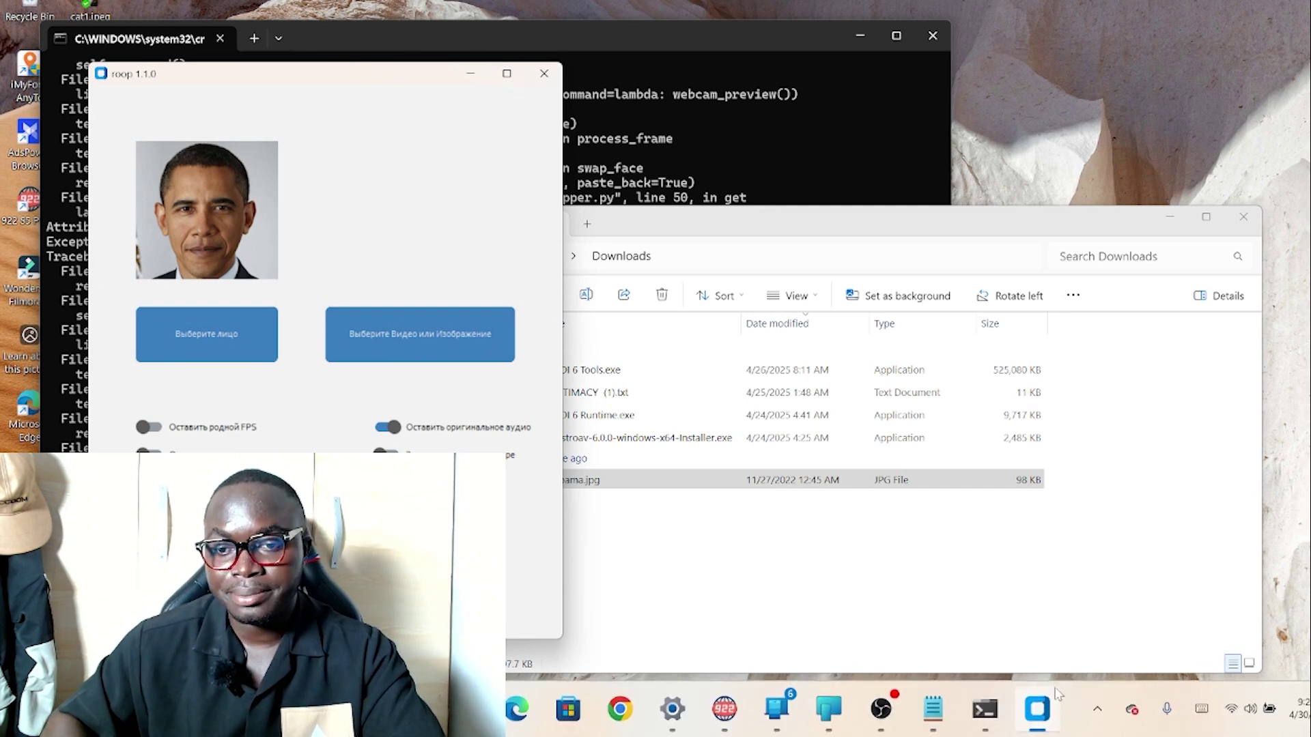
- Shut roop down by closing its command-prompt terminal from the taskbar
right_click(1038, 710)
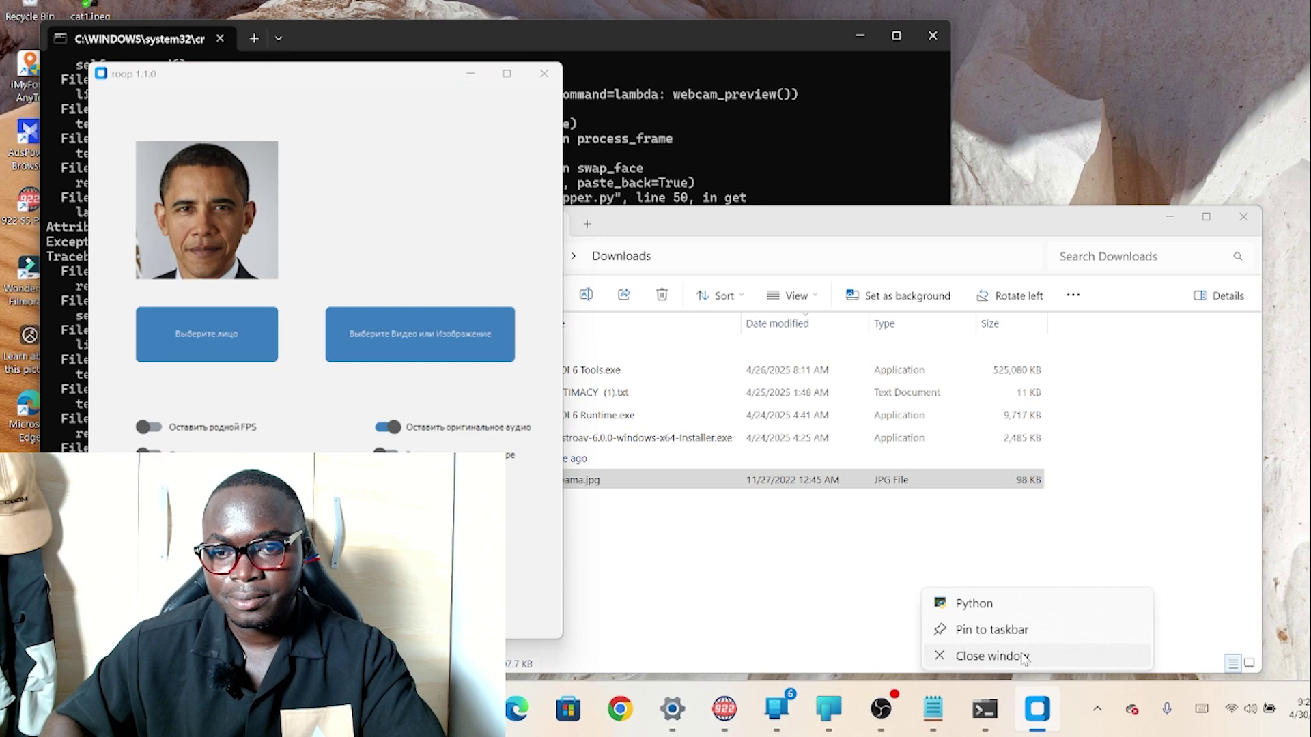
left_click(650, 586)
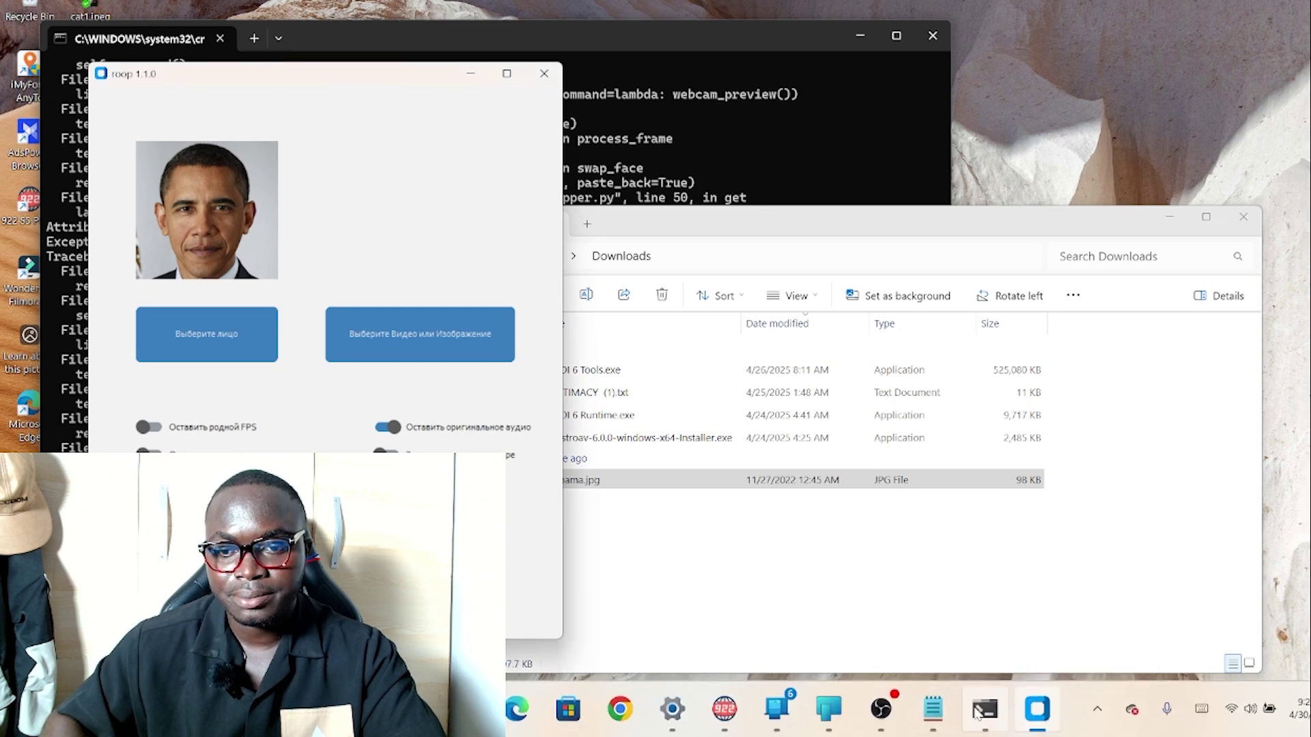
right_click(981, 713)
left_click(958, 662)
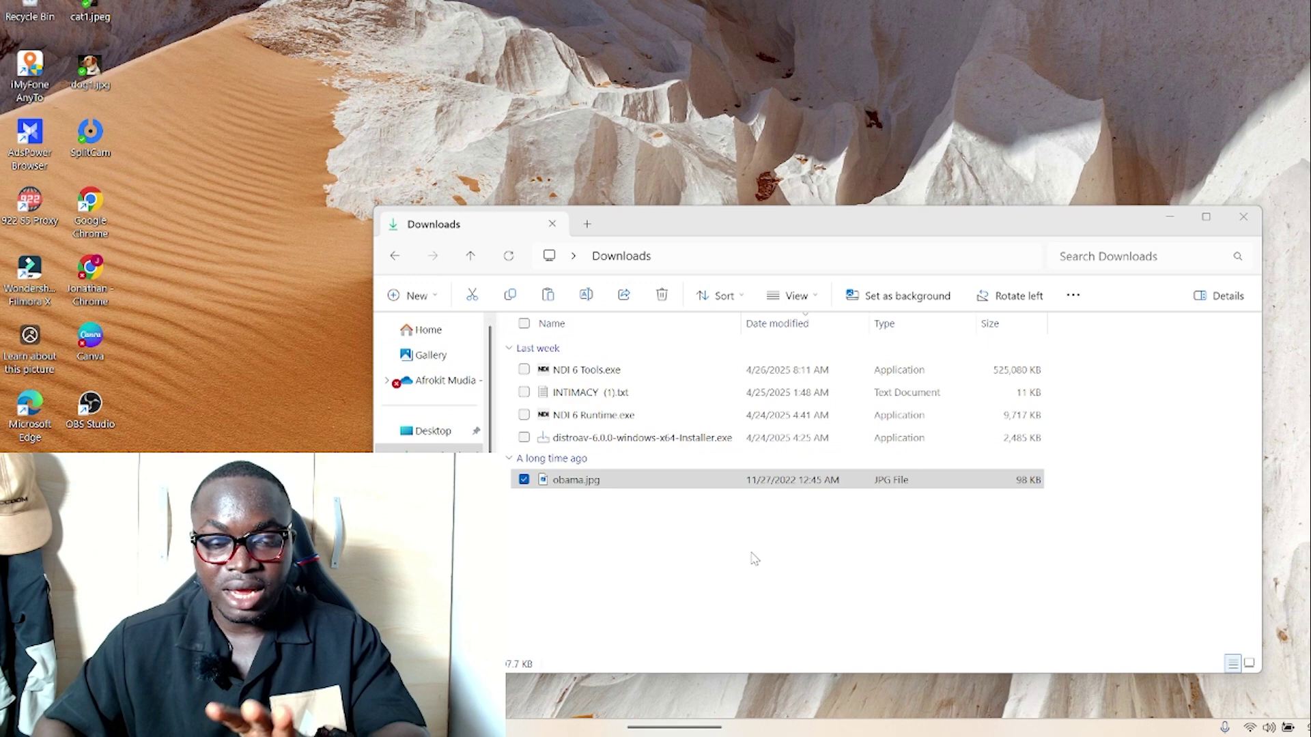
- Go to the roop-cam folder on New Volume (D:)
scroll(430, 382, "down", 5)
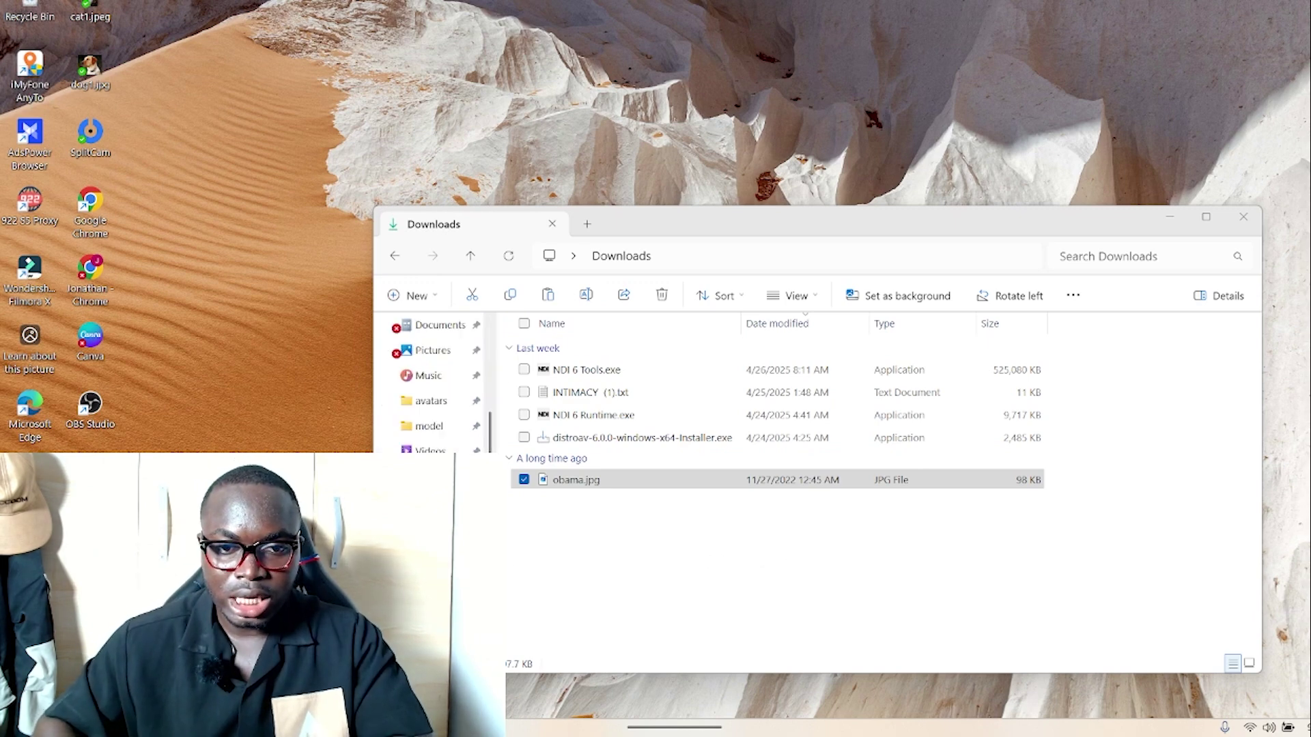
left_click(444, 553)
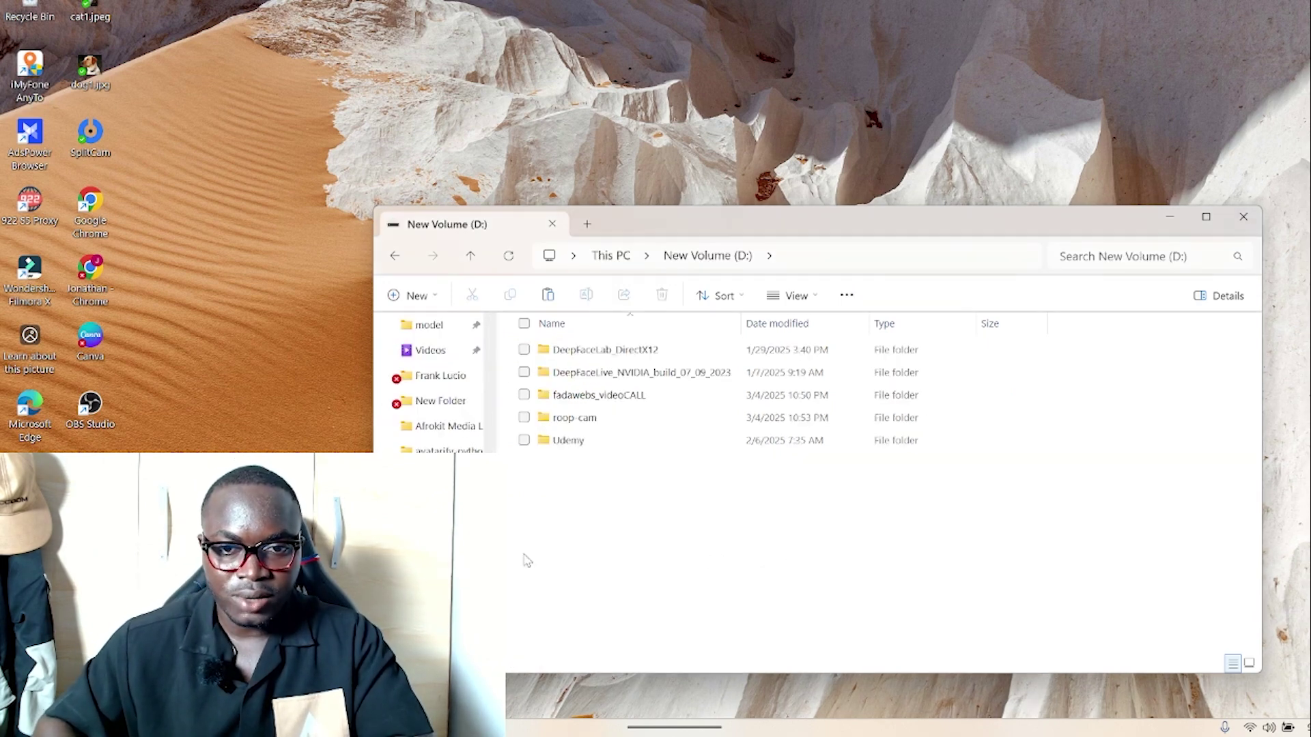
double_click(621, 418)
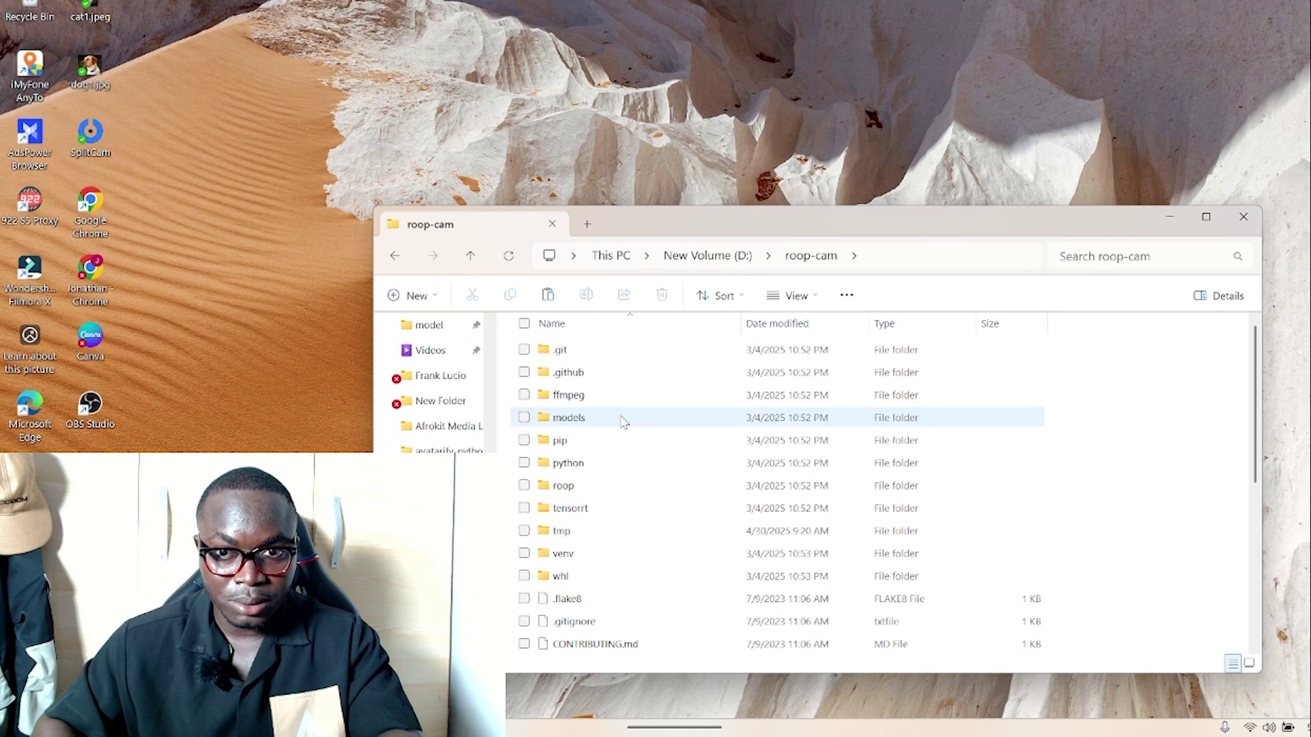
scroll(623, 421, "down", 5)
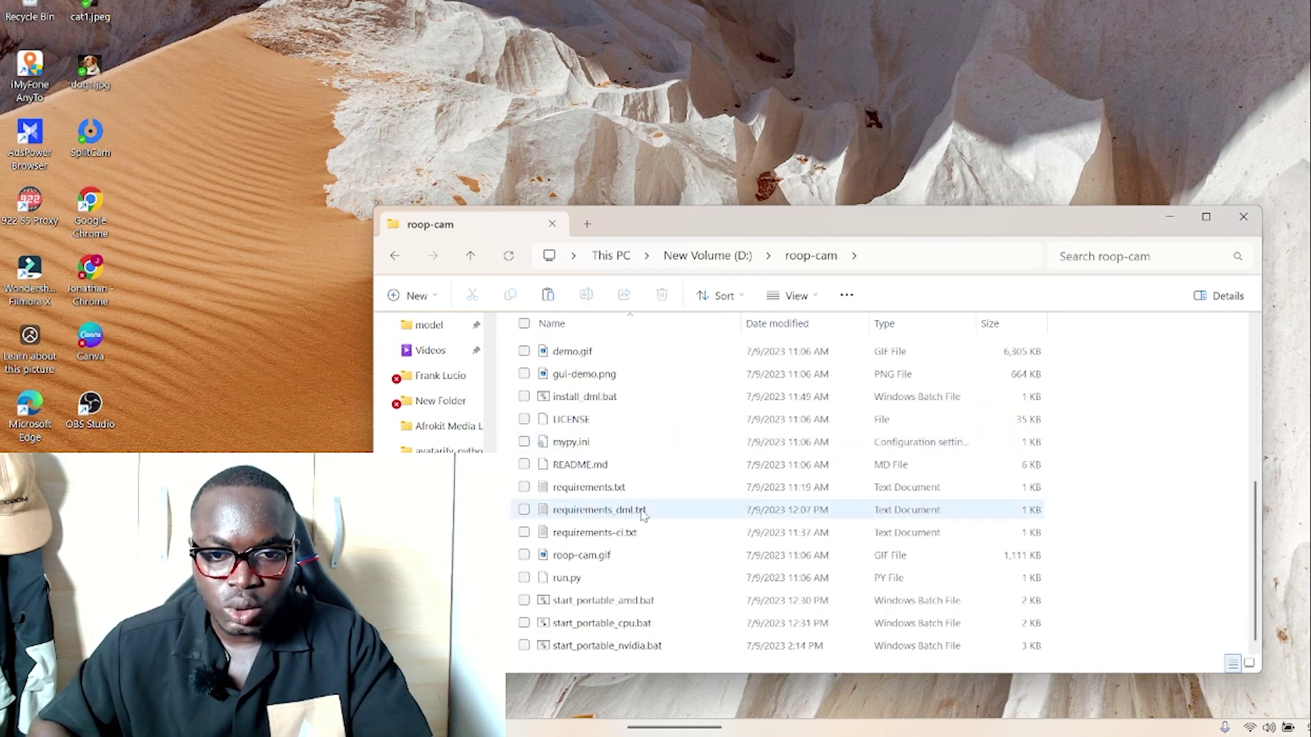
scroll(618, 552, "up", 1)
scroll(622, 505, "down", 1)
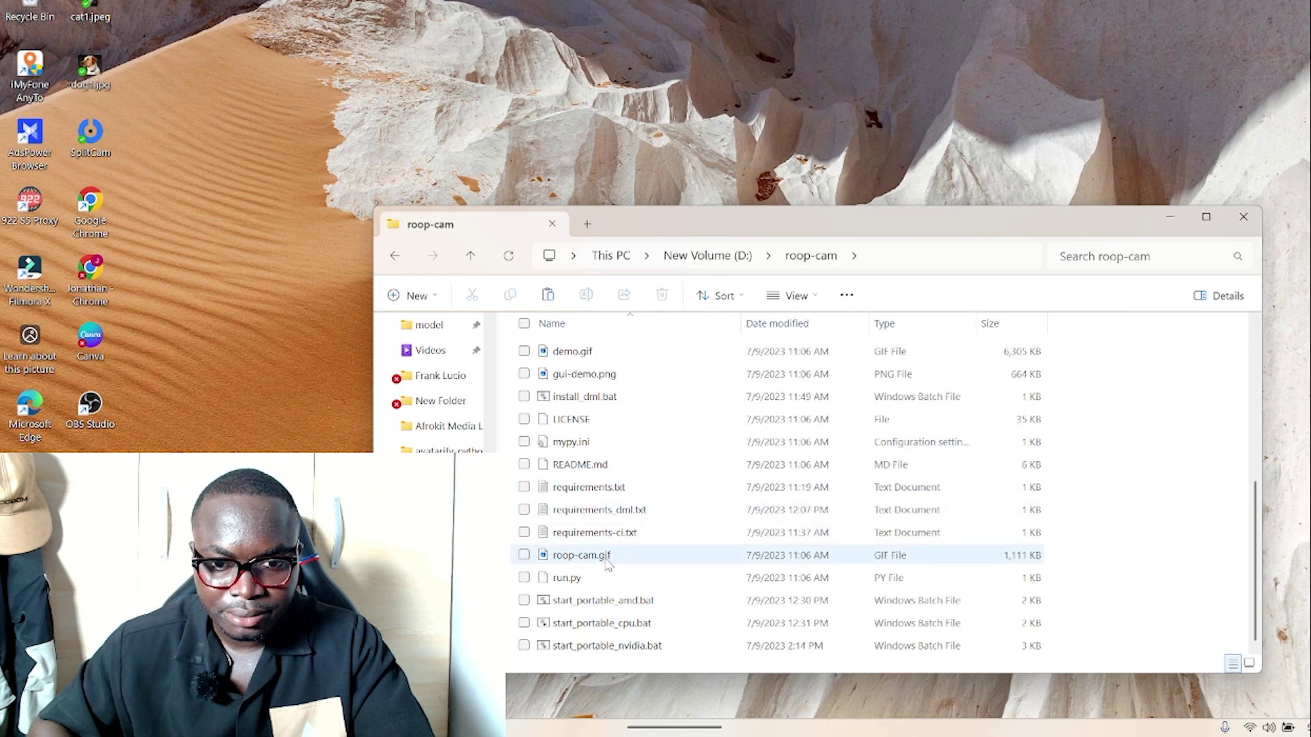
scroll(612, 556, "up", 2)
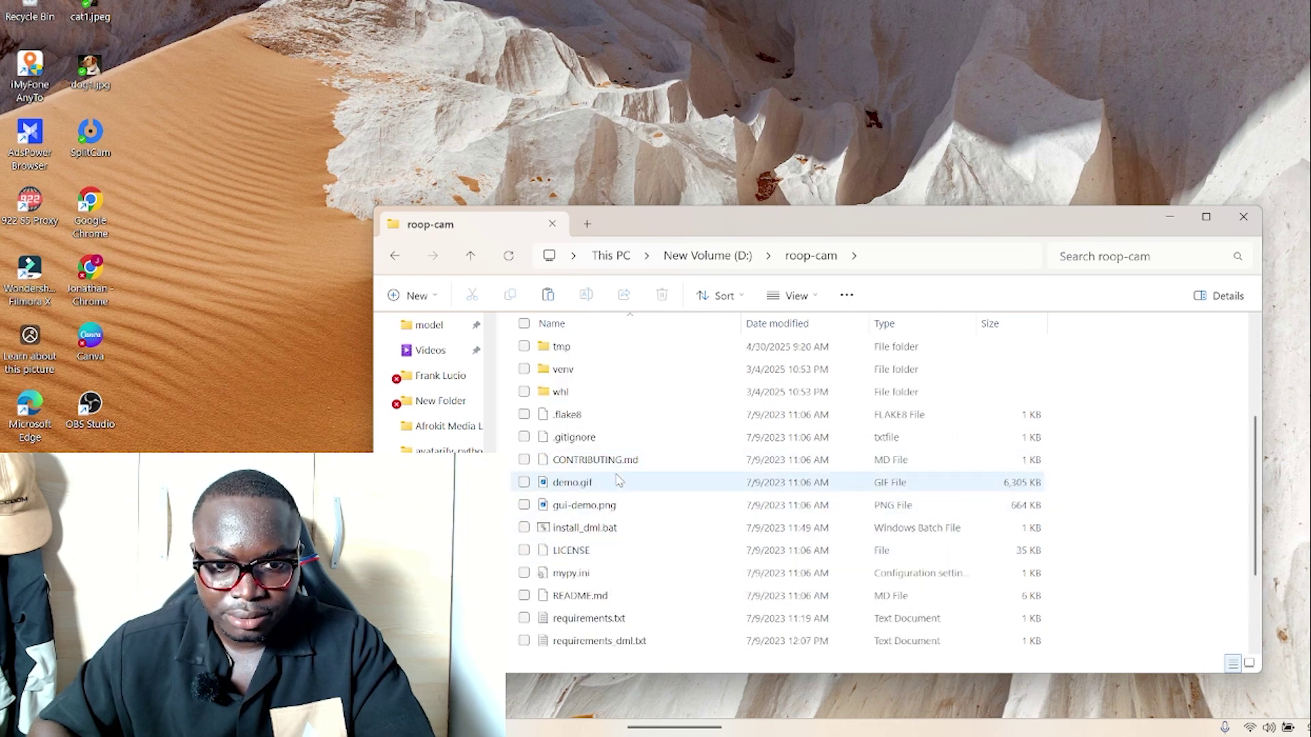
scroll(611, 464, "up", 2)
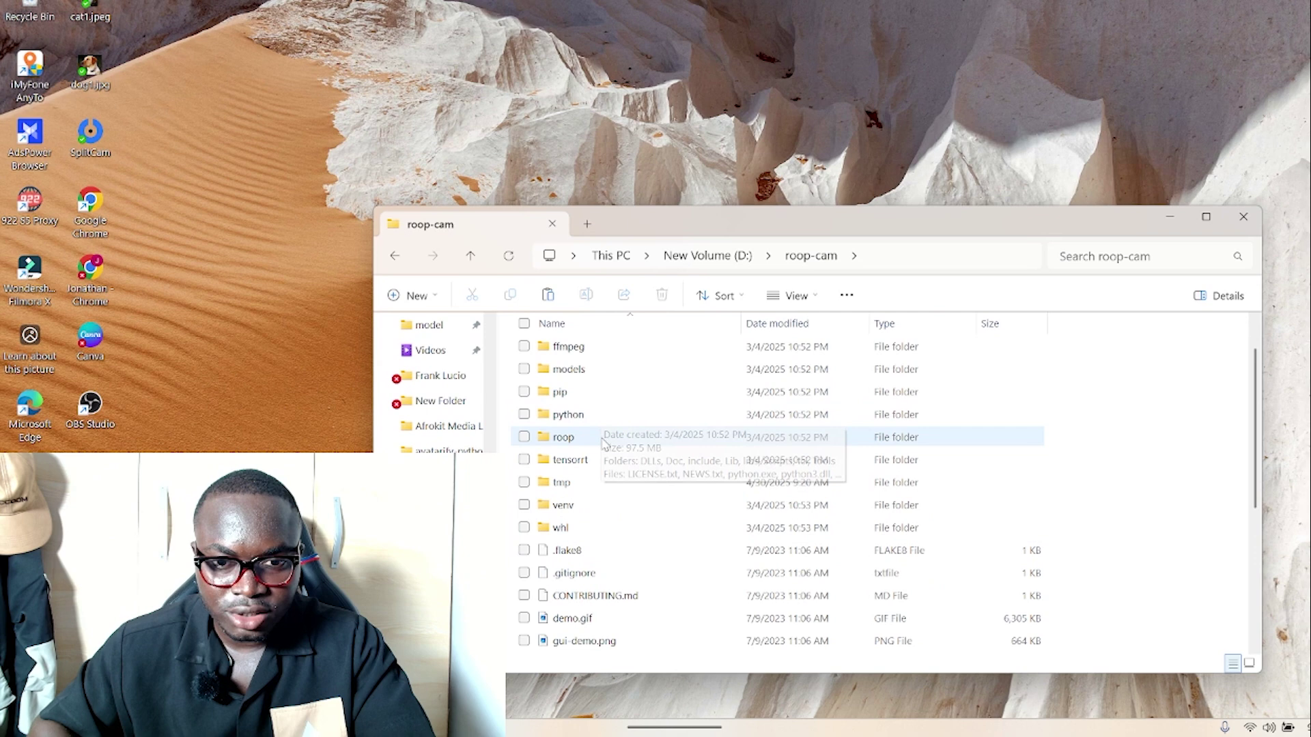
- Open roop\ui.py in Notepad, making Notepad the default app for .py files
double_click(604, 440)
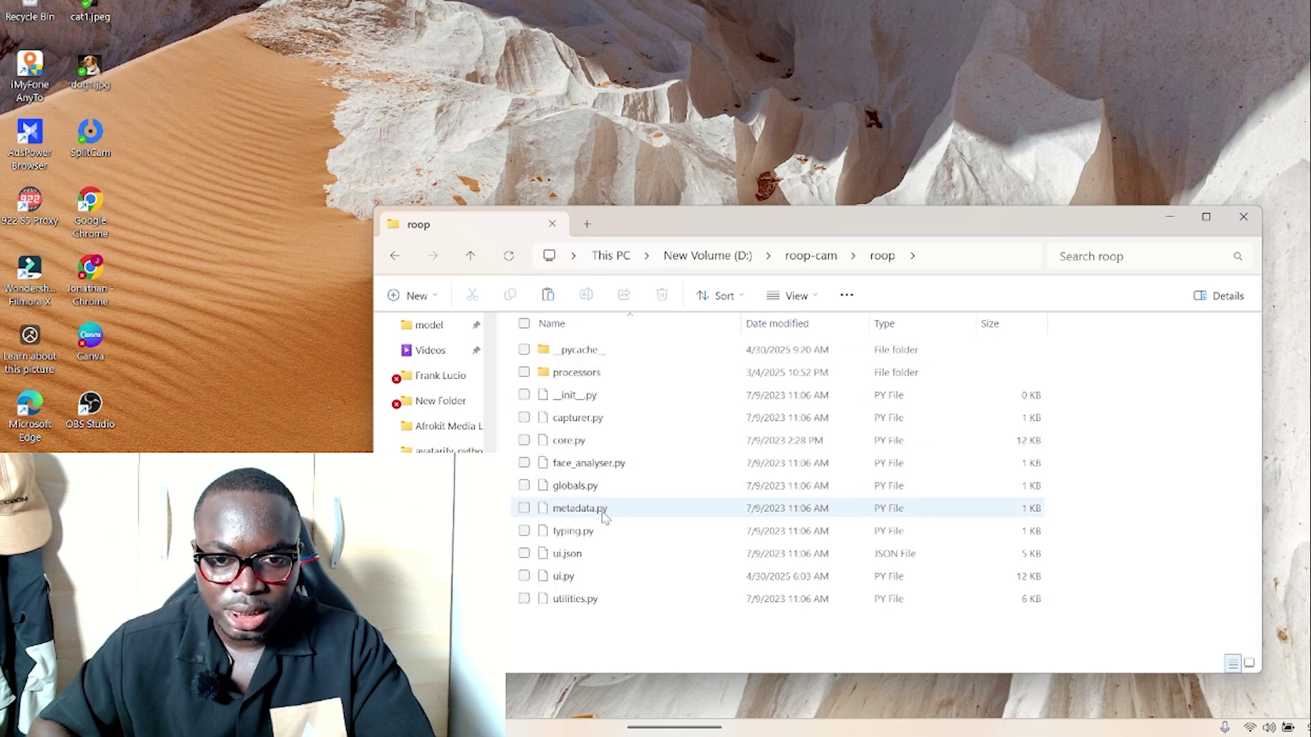
double_click(591, 582)
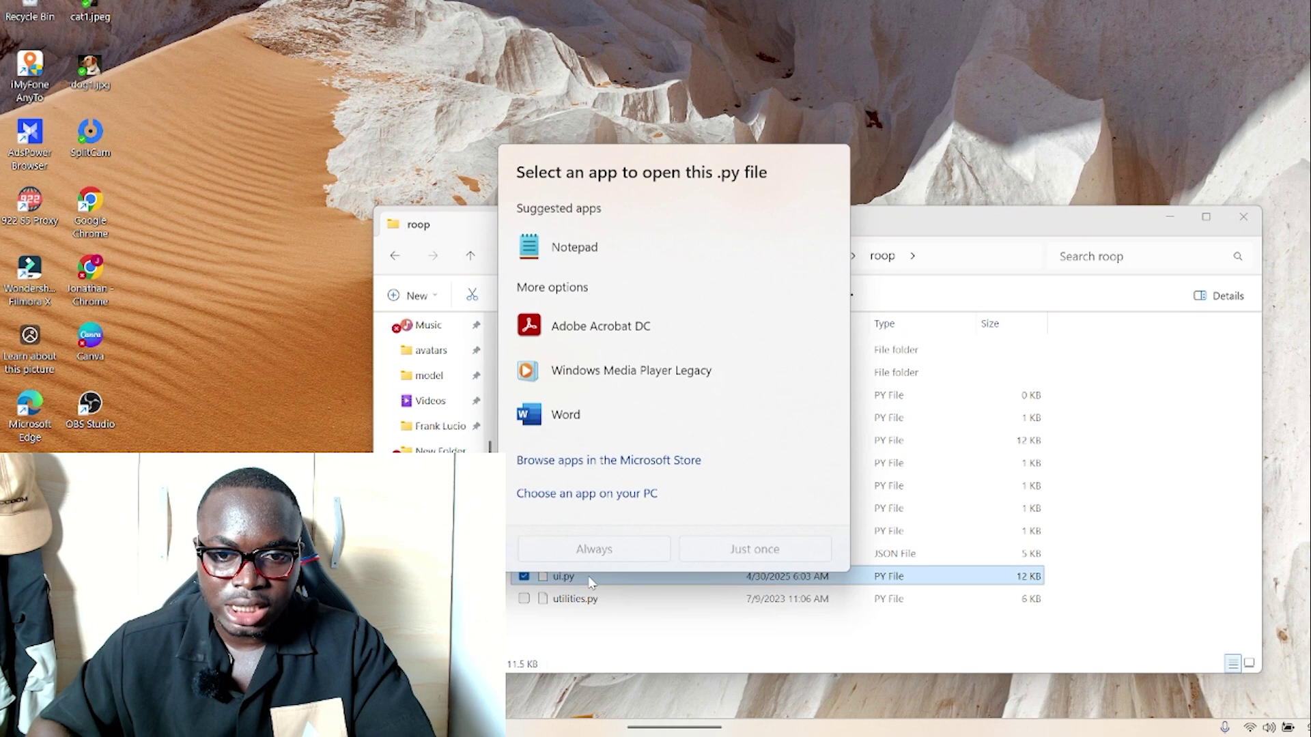
left_click(567, 254)
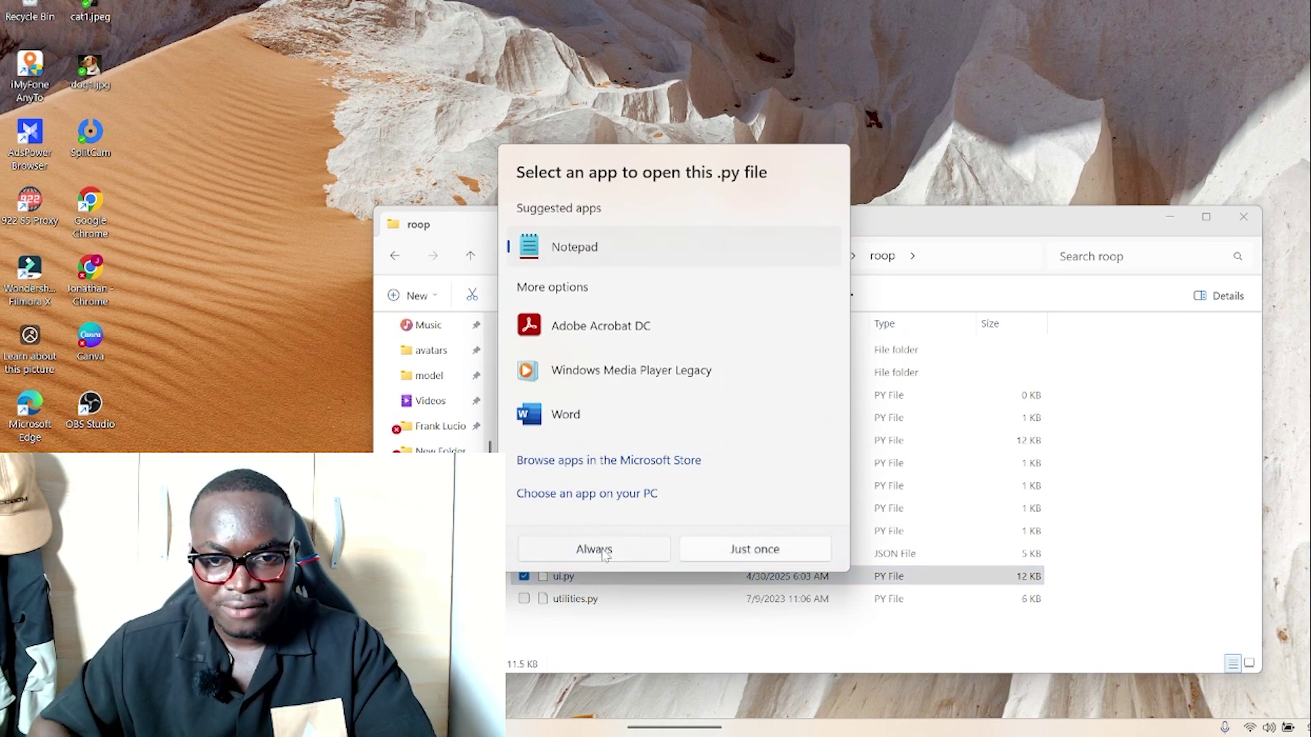
left_click(715, 556)
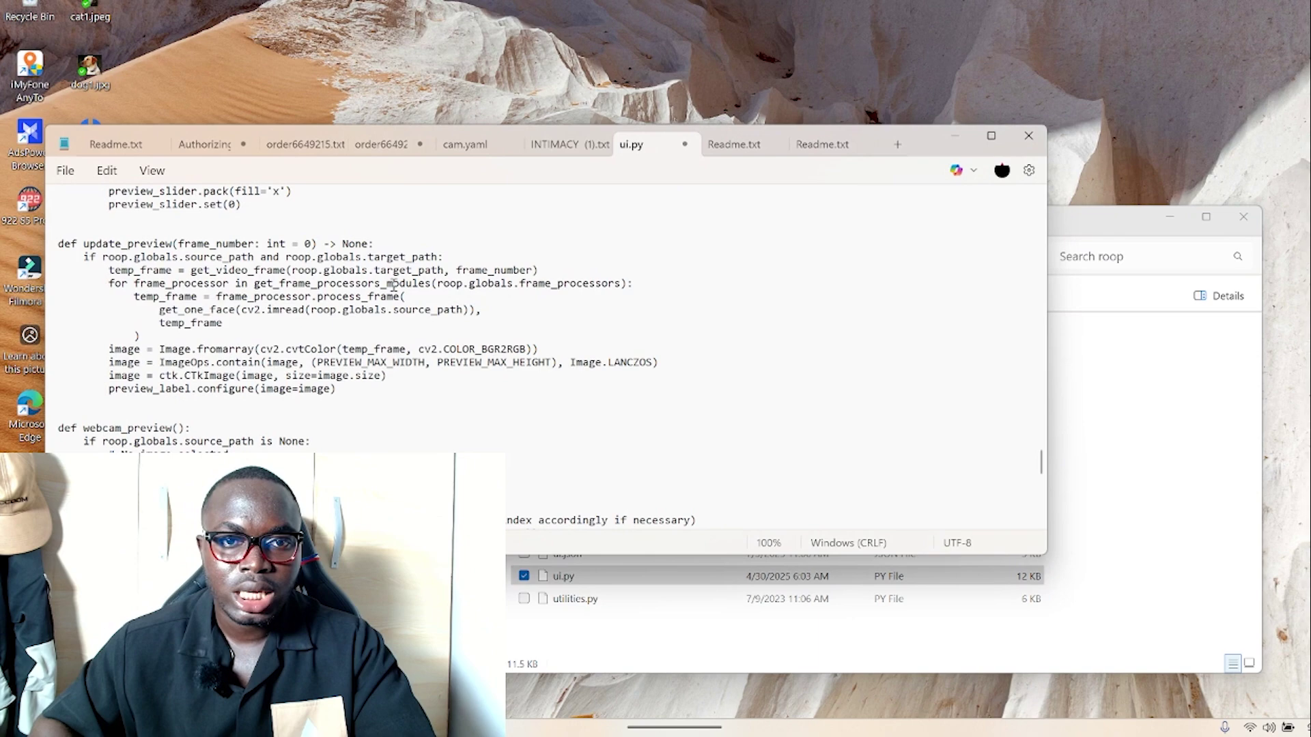
- Change cv2.VideoCapture(6) to cv2.VideoCapture(0) in webcam_preview, save ui.py, and minimize Notepad
scroll(393, 284, "up", 4)
scroll(180, 263, "down", 5)
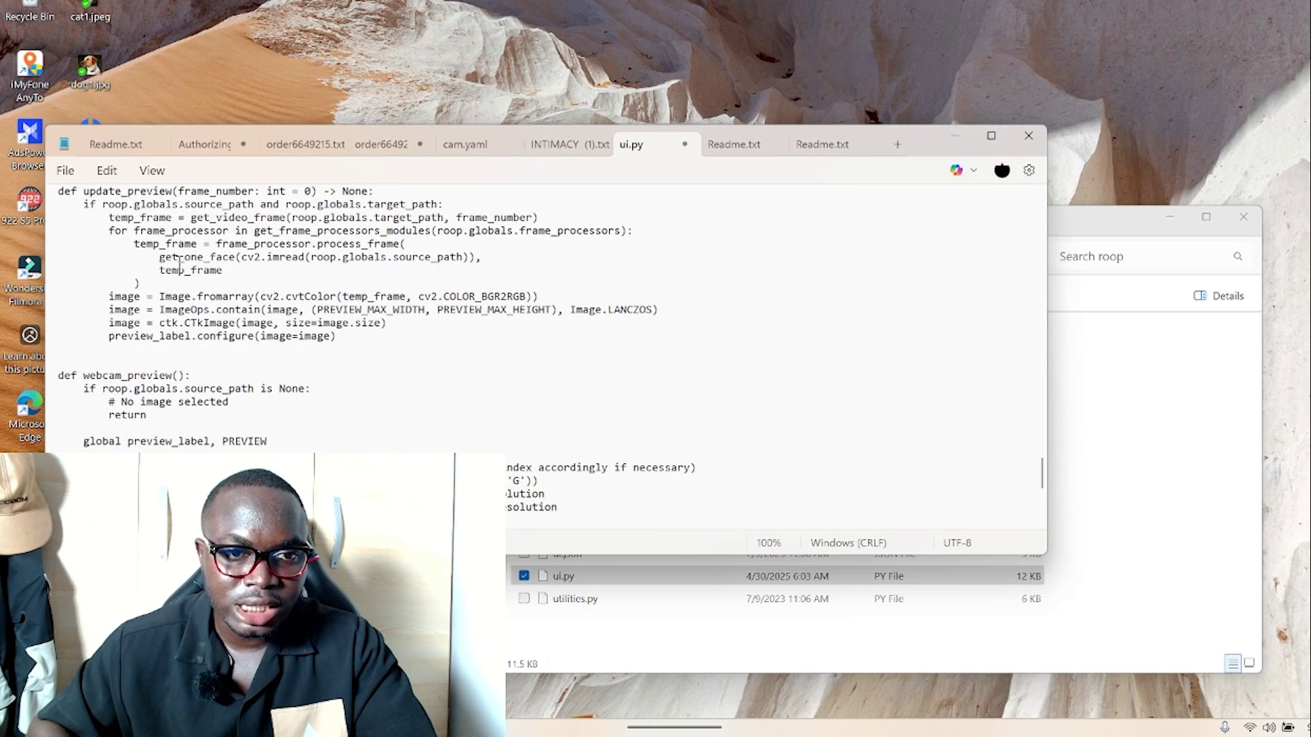
scroll(179, 267, "down", 1)
scroll(147, 355, "down", 2)
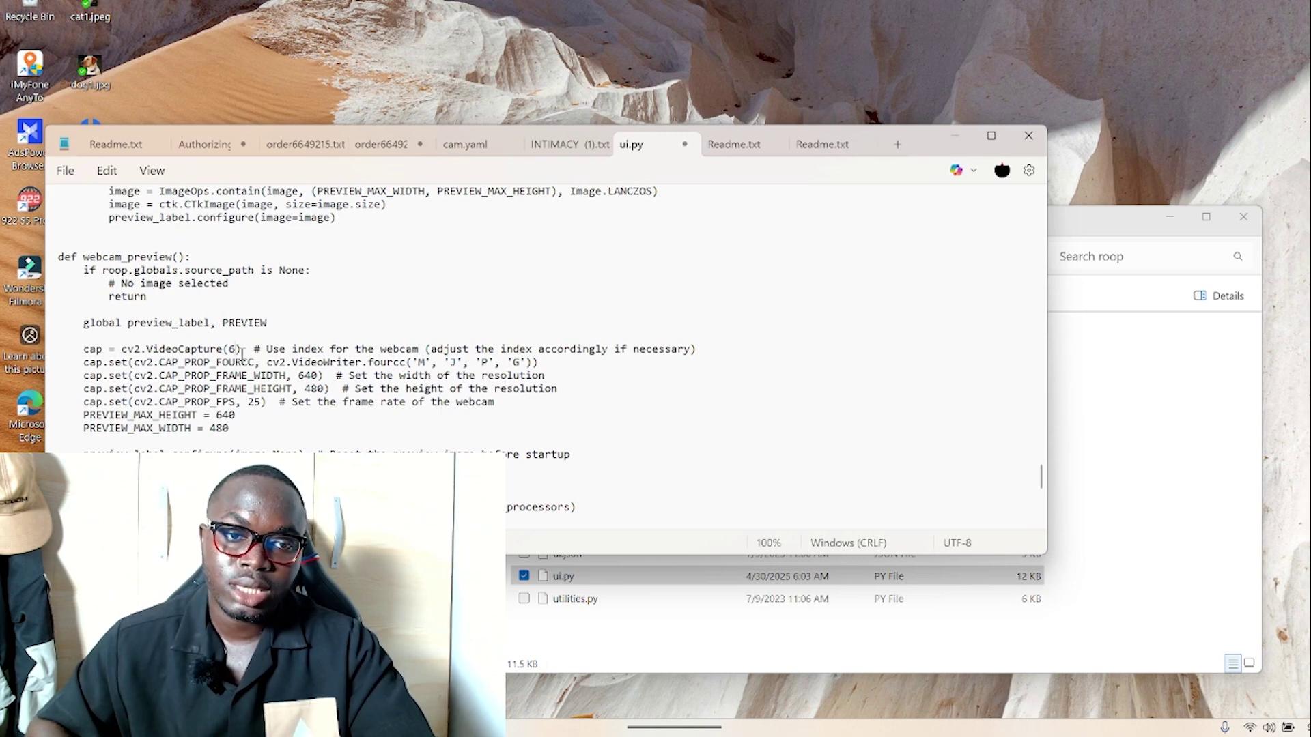
key("BackSpace")
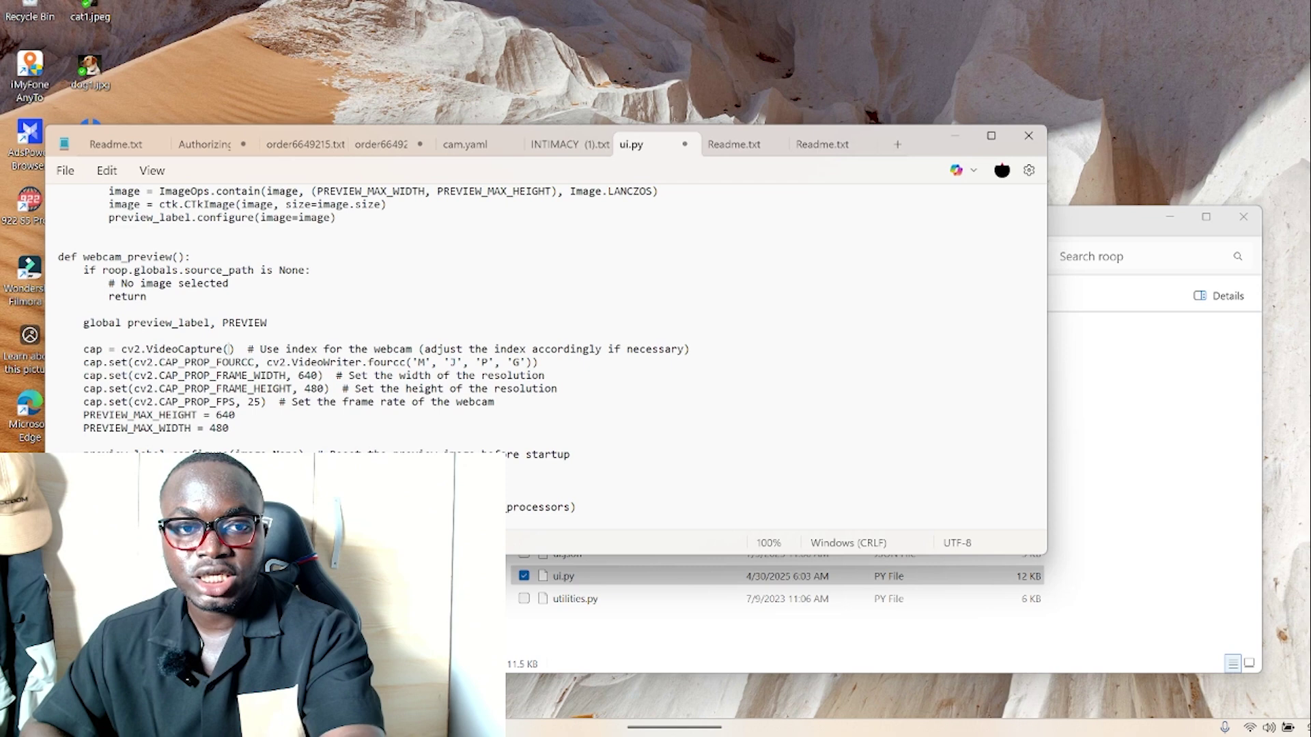
type("0")
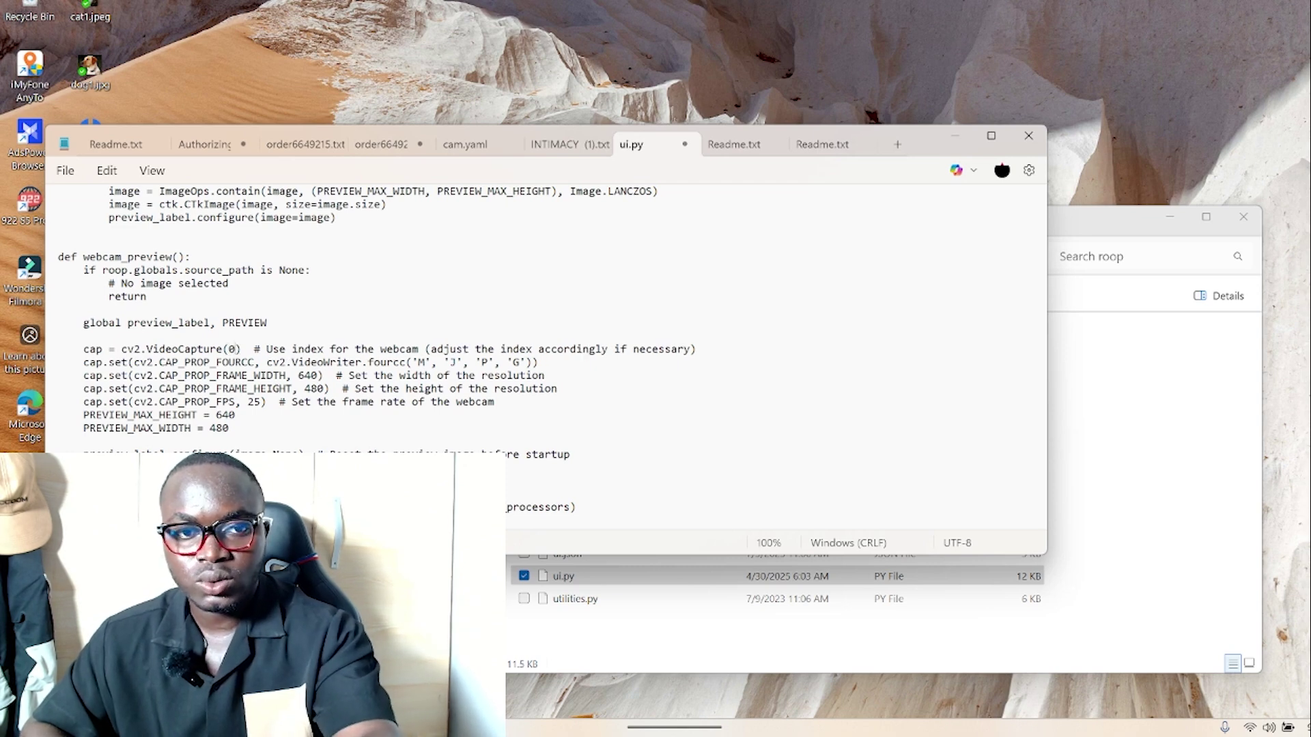
key("ctrl+s")
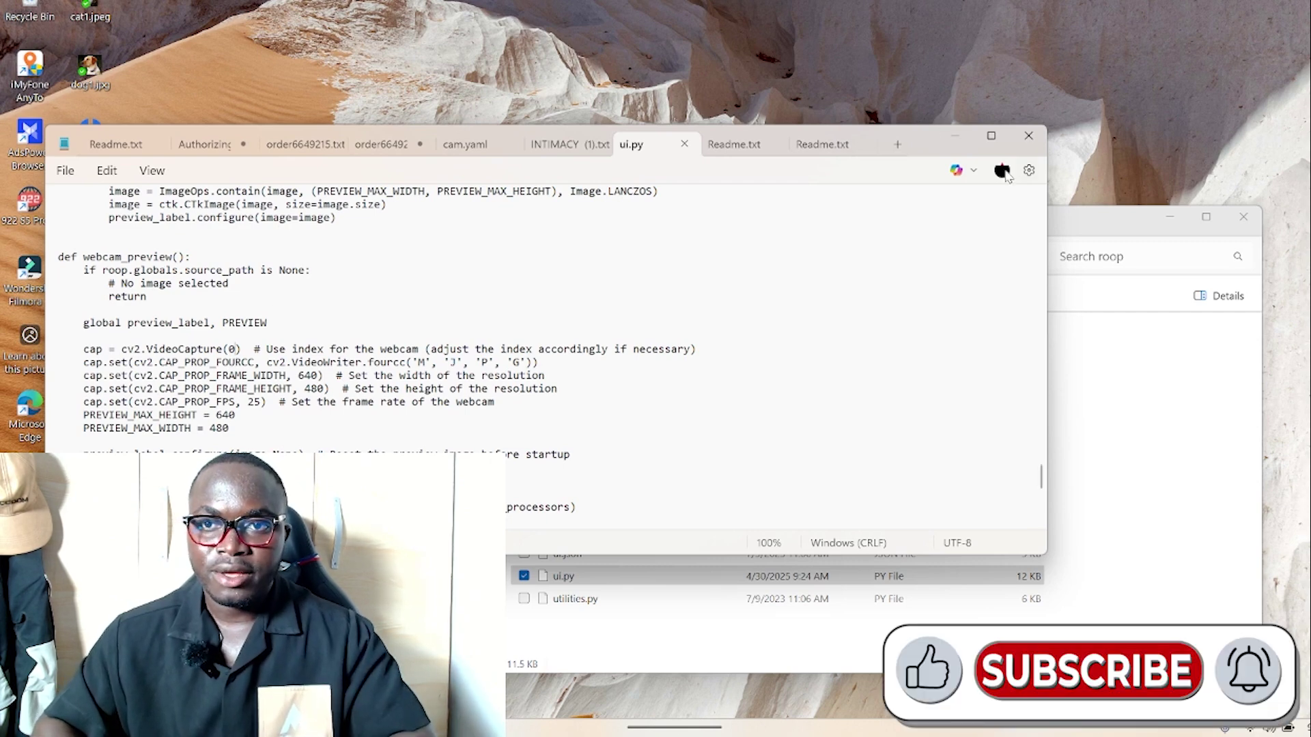
left_click(963, 143)
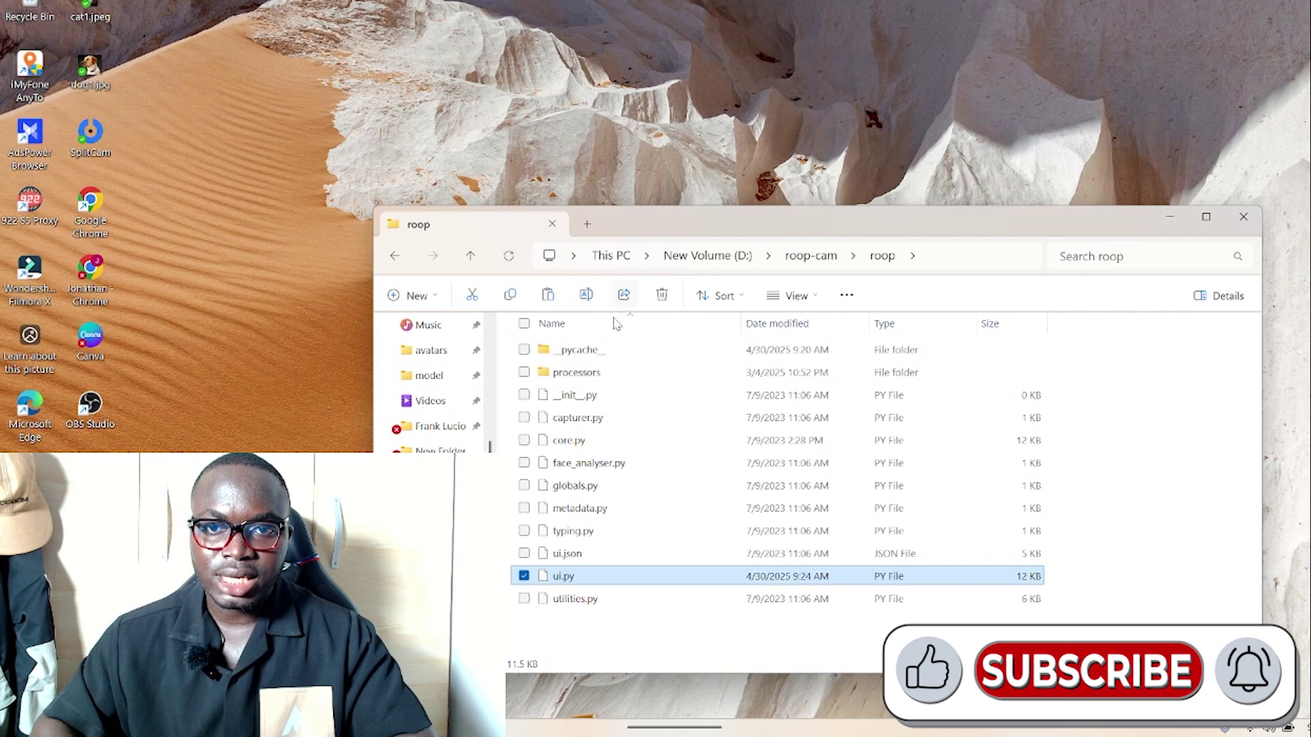
- Go up to roop-cam and relaunch roop with start_portable_nvidia.bat
left_click(472, 254)
scroll(602, 490, "down", 5)
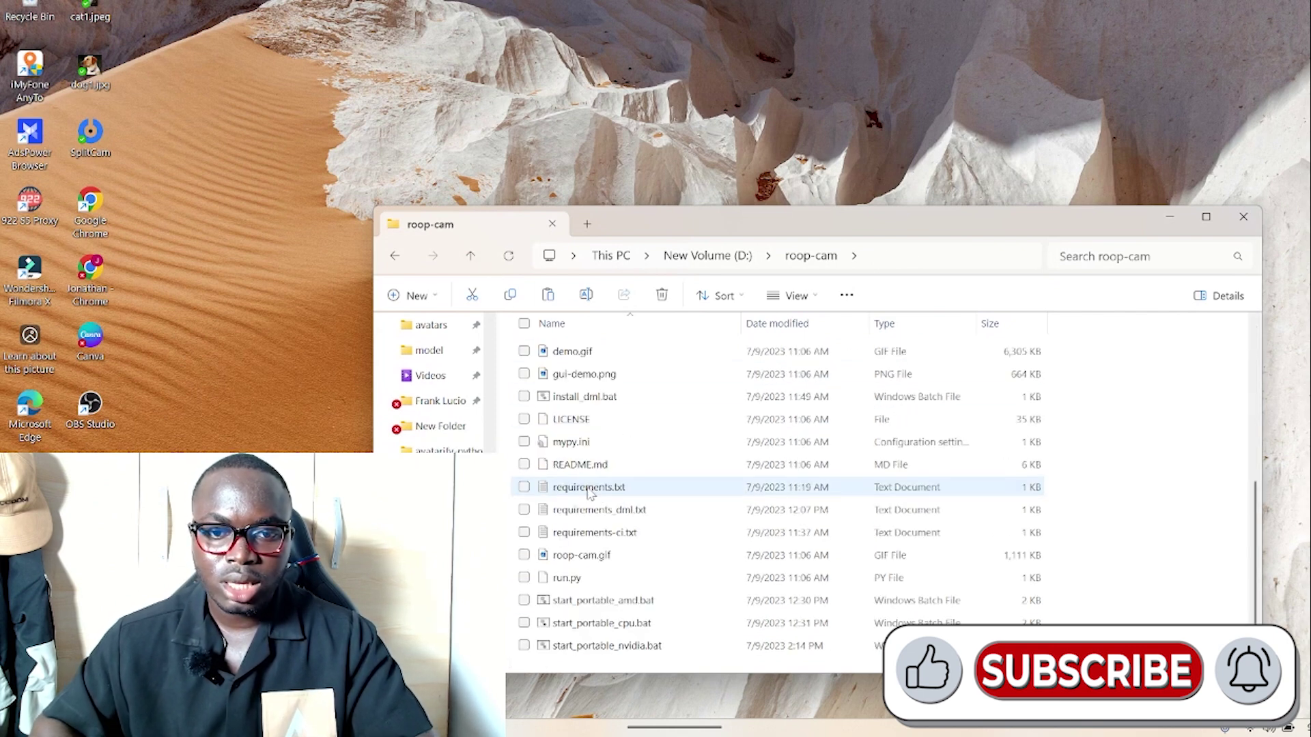
double_click(611, 652)
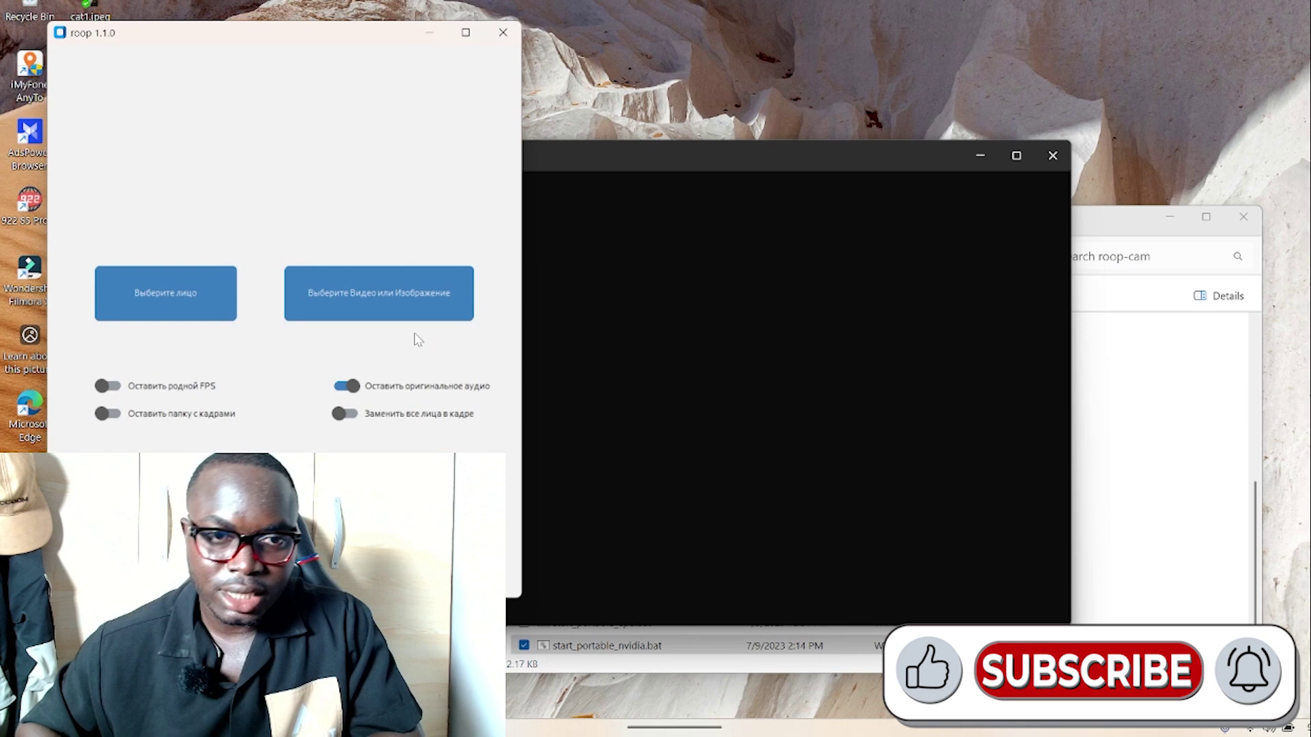
- Load obama.jpg as the source face and wait for the Preview window to show the default webcam feed
left_click(140, 306)
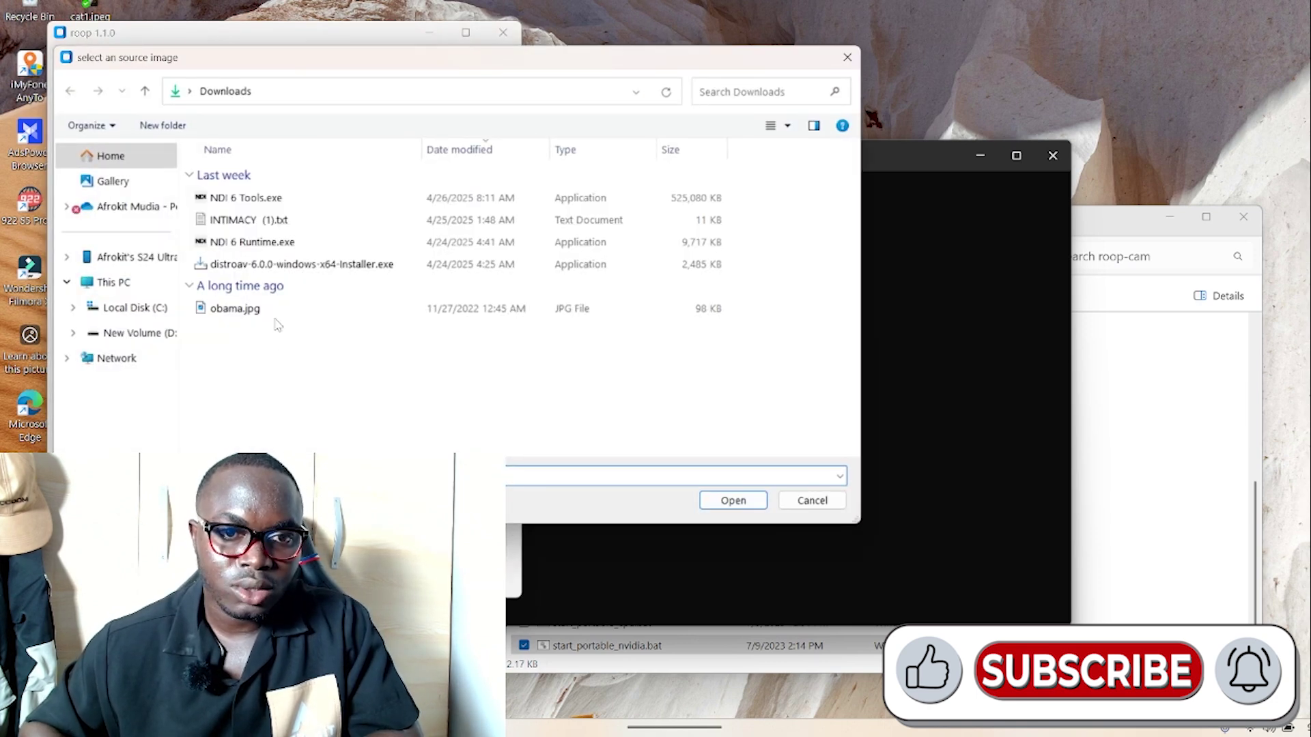
left_click(262, 308)
left_click(732, 500)
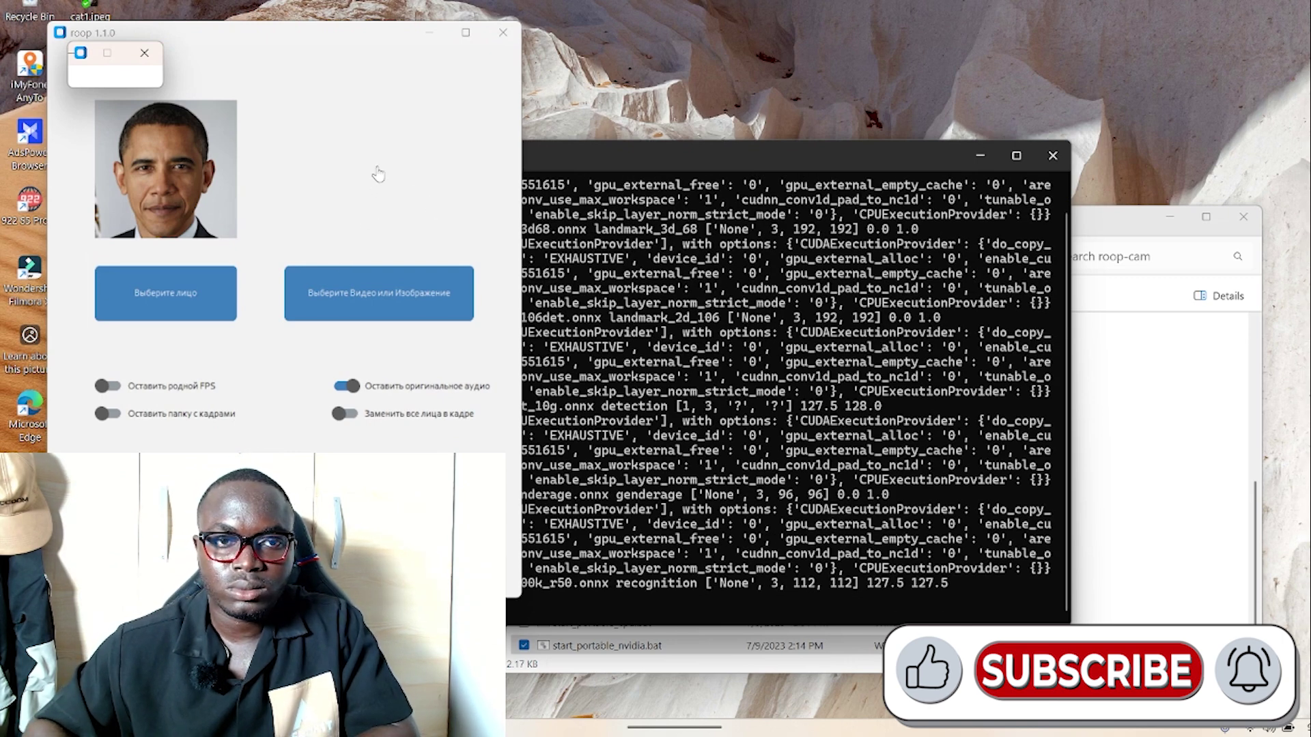
mouse_move(954, 730)
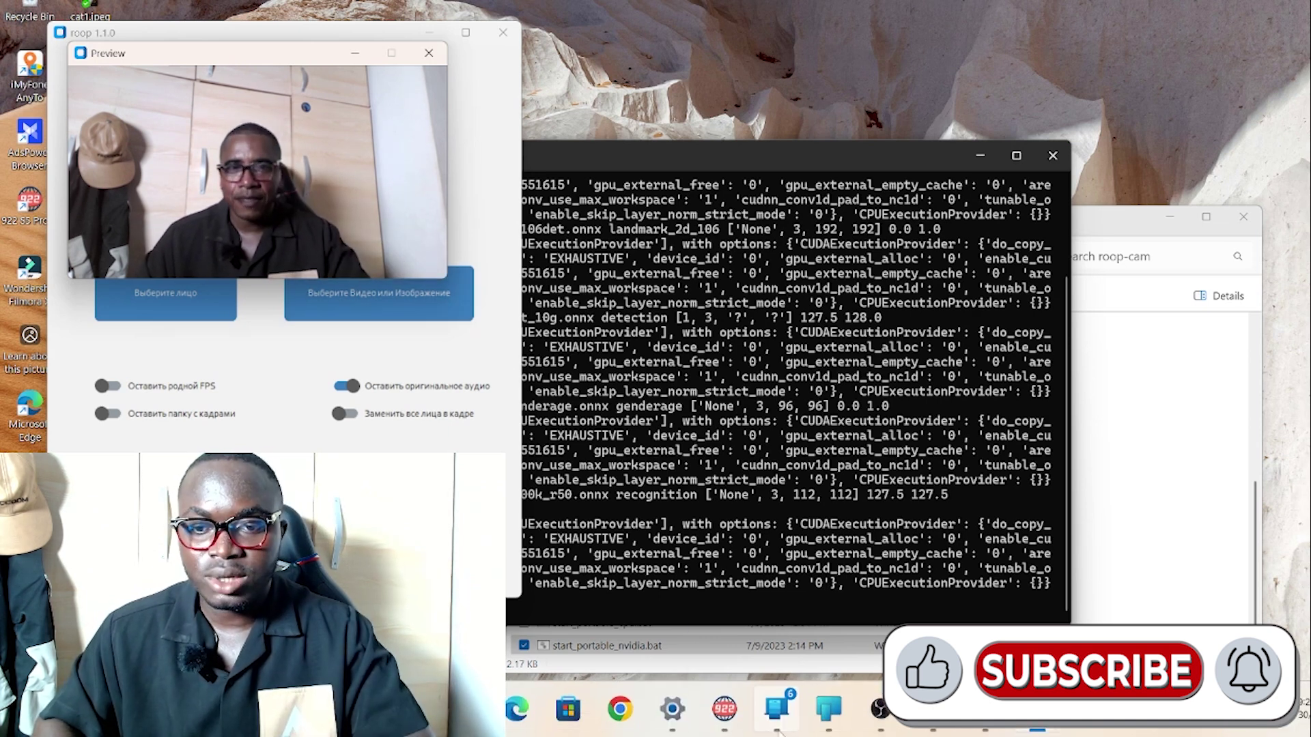
mouse_move(837, 721)
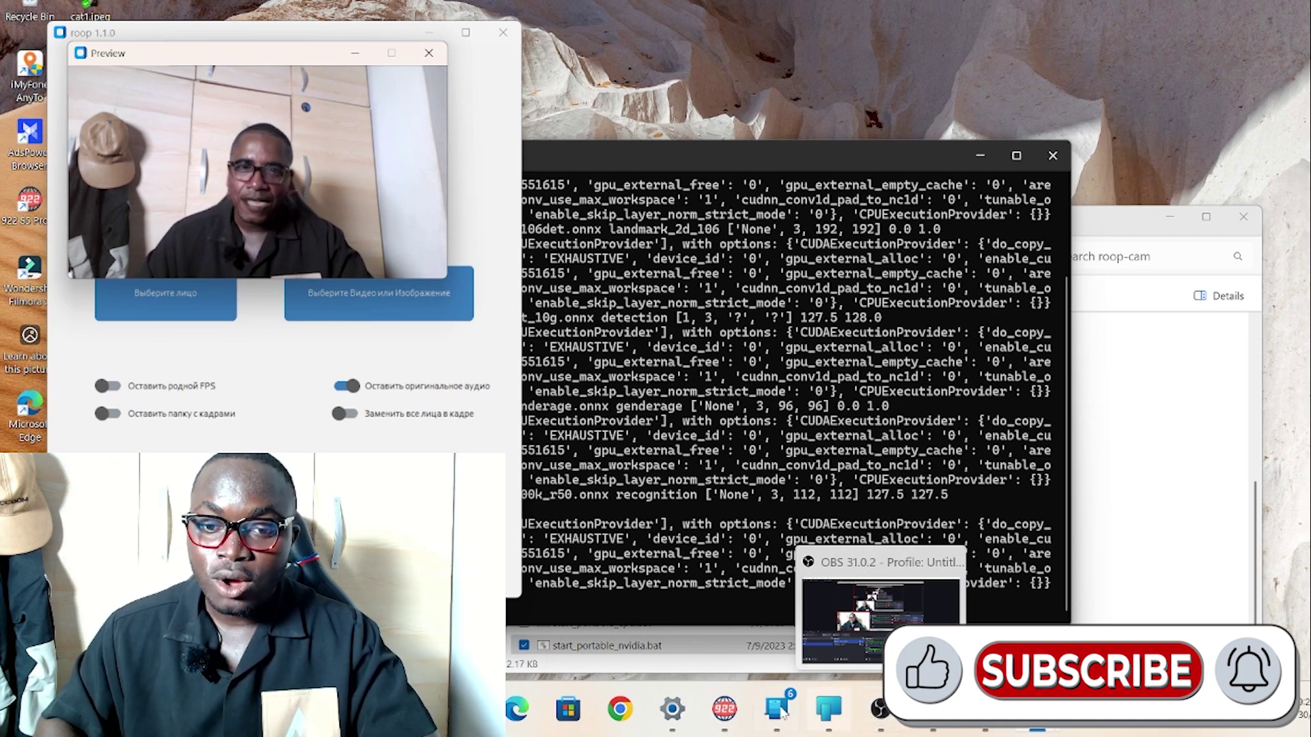
- Switch to the OBS Studio window from the taskbar
left_click(862, 718)
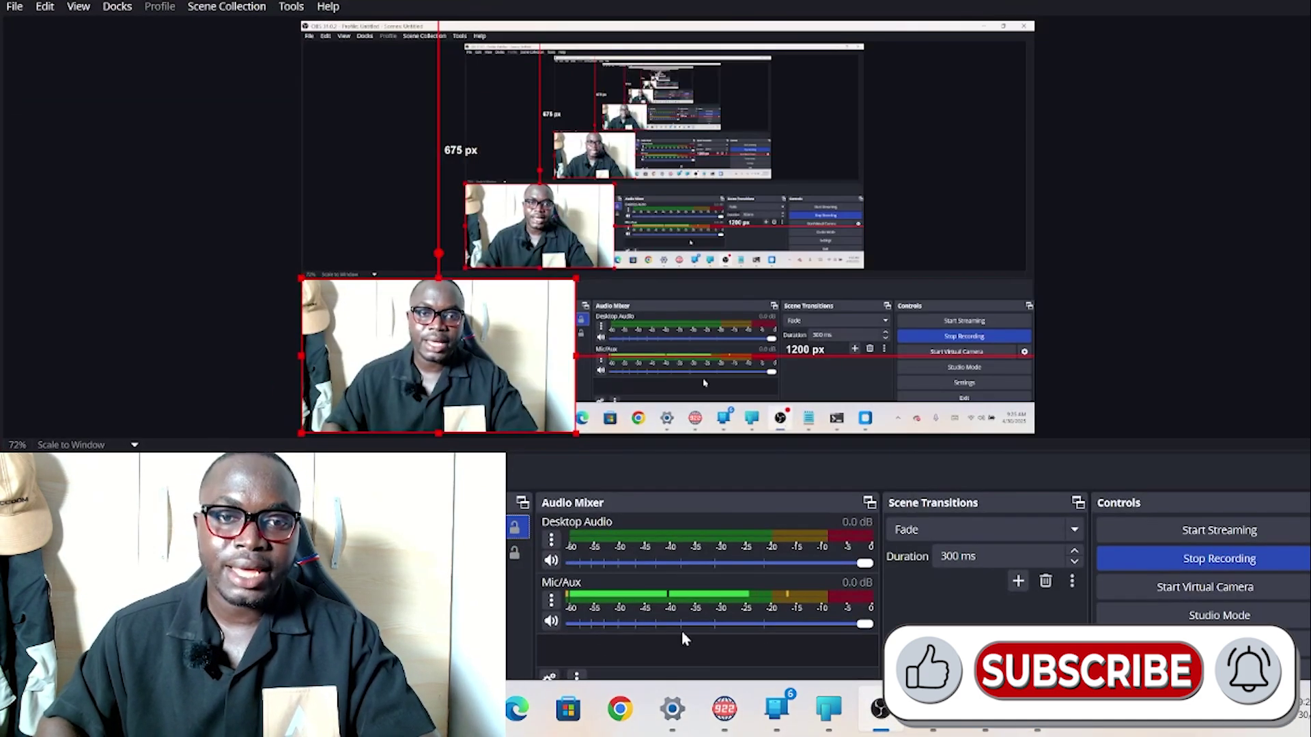